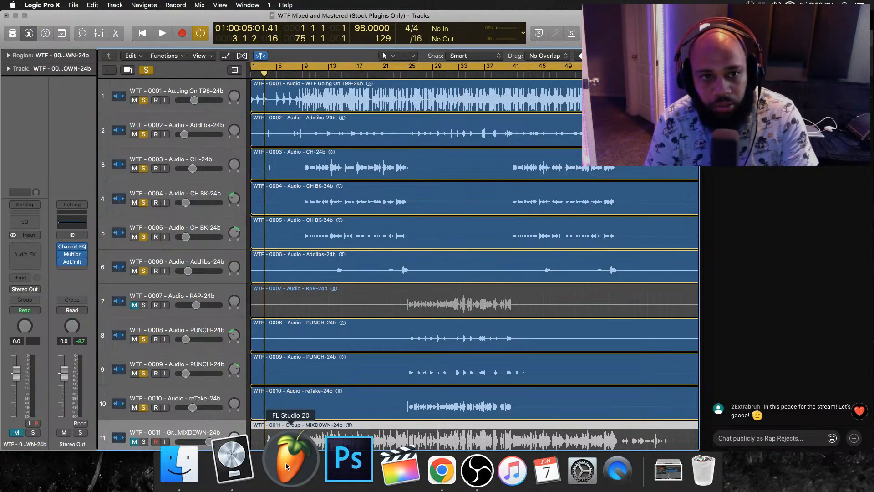
# Play the finished mix from bar 3 through to about bar 47 to hear it with all processing on.
pyautogui.press('space')
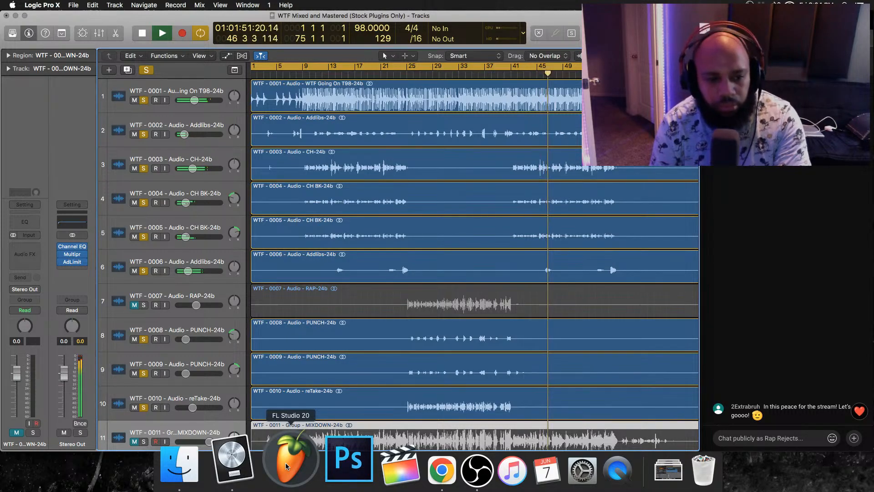
pyautogui.press('space')
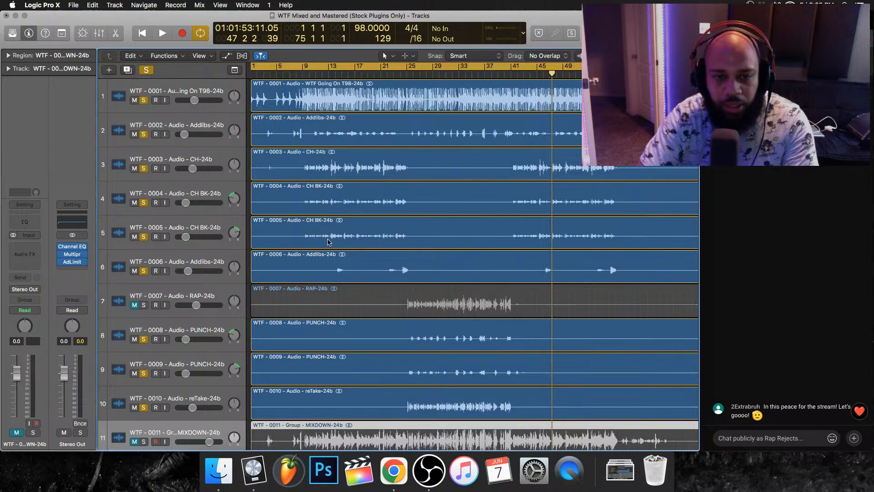
pyautogui.moveTo(236, 199)
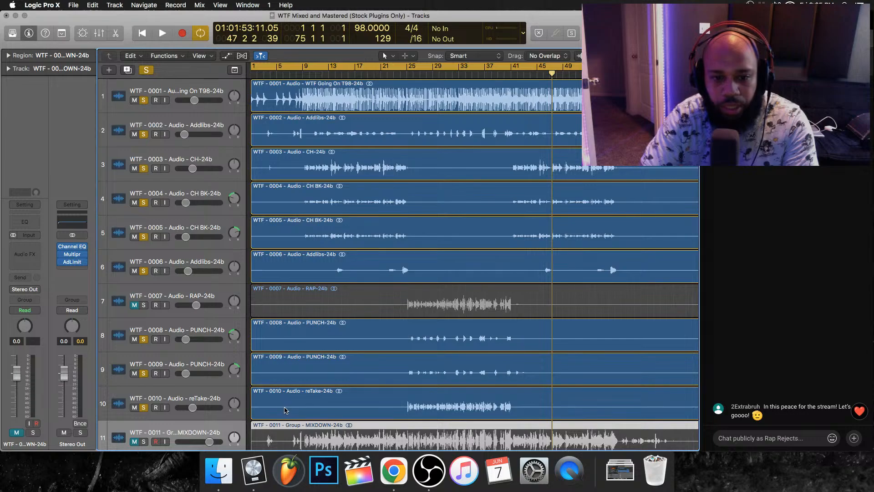
pyautogui.scroll(-1, 280, 357)
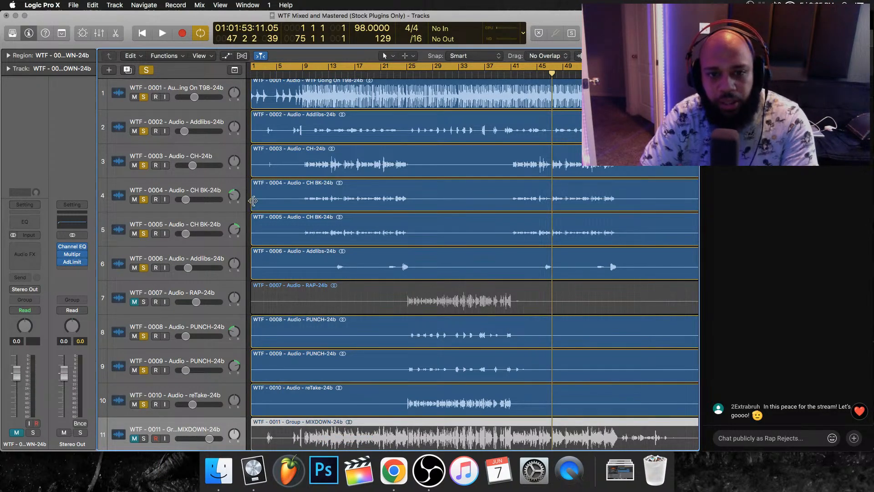
# In the mixer, bypass all insert plug-ins from Noise Gate to Delay Designer on the vocal channels, along with the stereo output's plug-ins.
pyautogui.press('x')
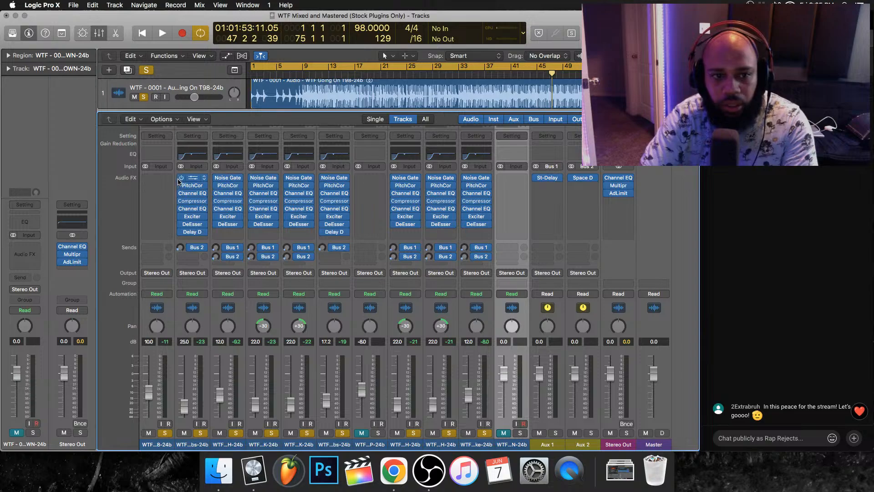
pyautogui.click(204, 316)
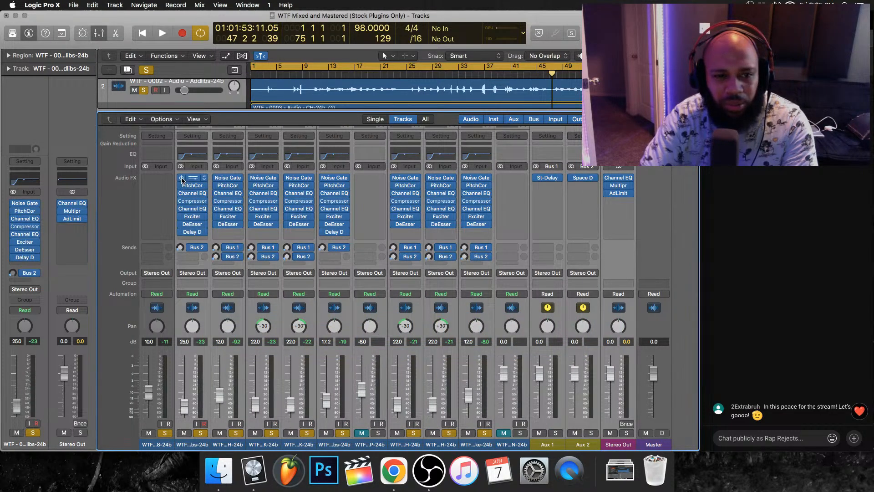
pyautogui.click(181, 203)
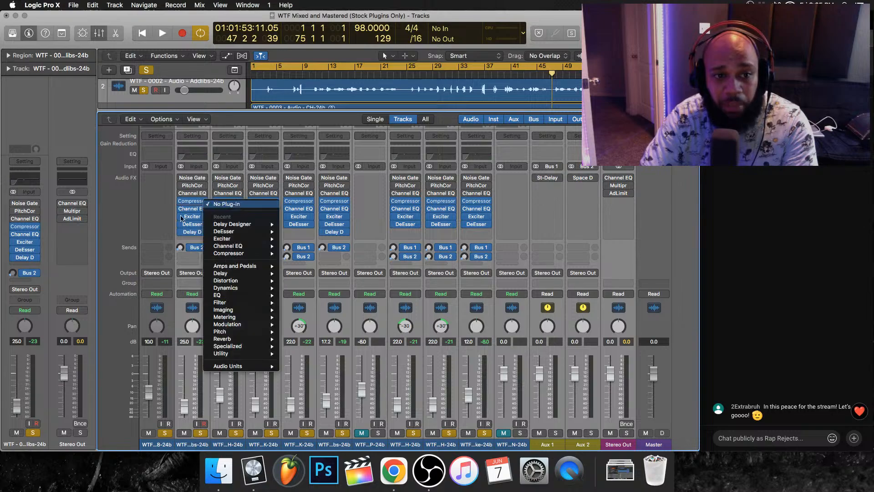
pyautogui.click(180, 208)
pyautogui.click(181, 201)
pyautogui.click(181, 212)
pyautogui.click(180, 210)
pyautogui.click(181, 208)
pyautogui.click(181, 216)
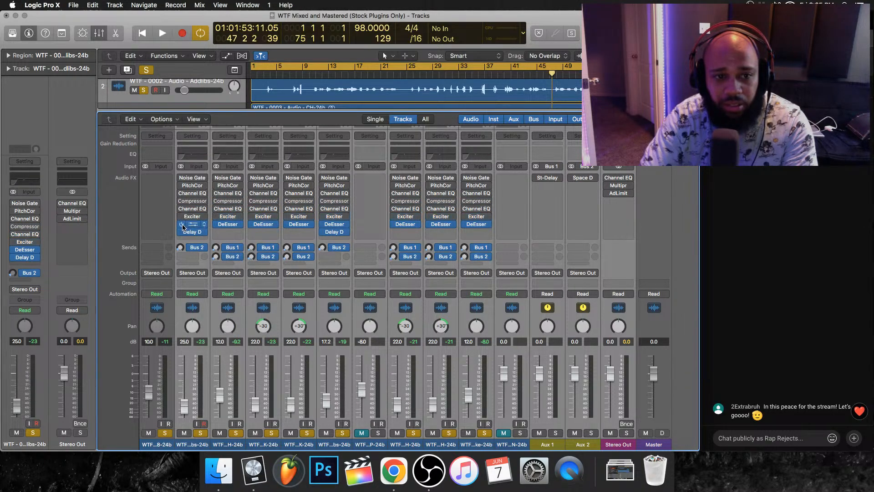
pyautogui.click(181, 224)
pyautogui.click(182, 232)
# Bypass the Bus 1 and Bus 2 sends on all the vocal channels.
pyautogui.click(191, 248)
pyautogui.click(224, 258)
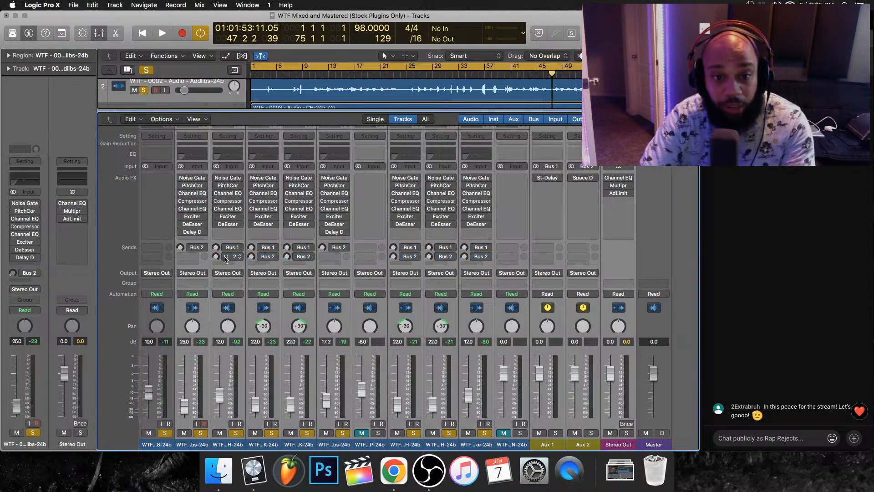
pyautogui.click(659, 324)
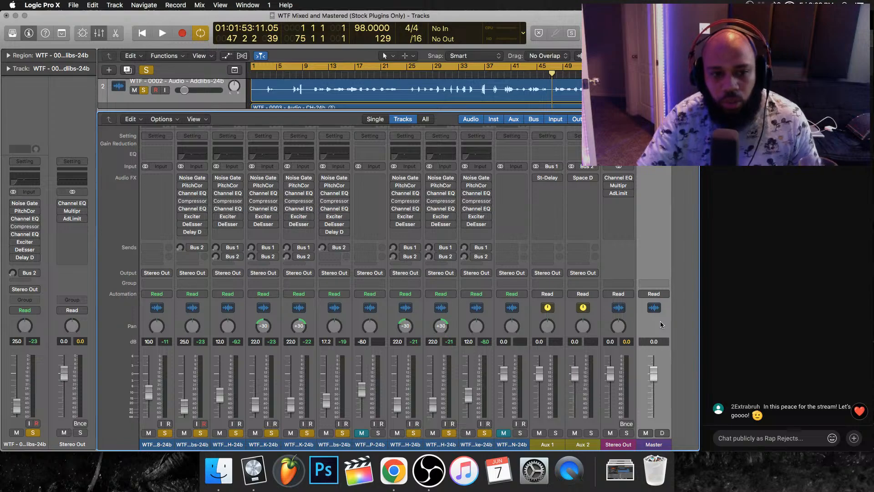
# Insert the Waves SSLGChannel (m) plug-in in the empty slot after the Delay Designer on the Addlibs channel.
pyautogui.click(169, 310)
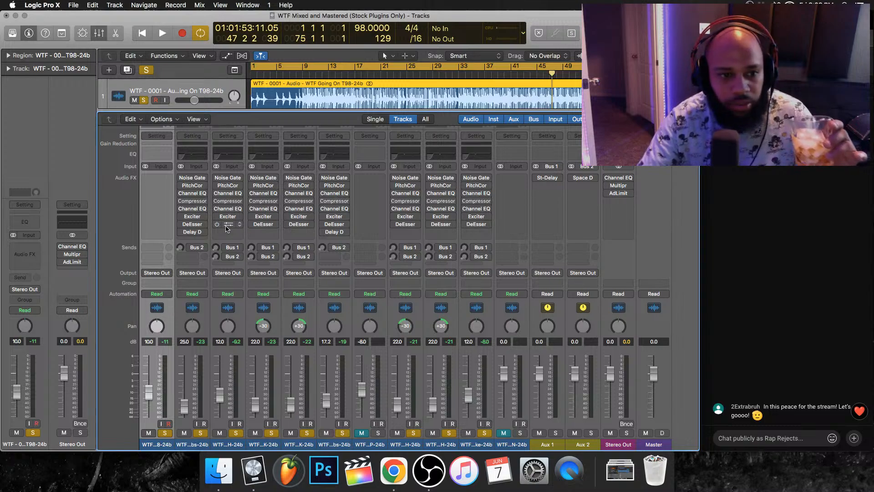
pyautogui.click(200, 240)
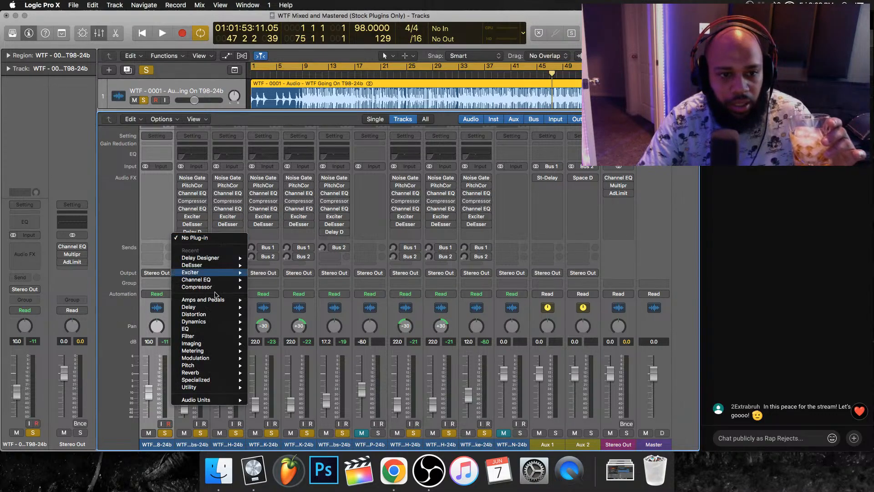
pyautogui.moveTo(220, 400)
pyautogui.moveTo(282, 415)
pyautogui.scroll(-15, 374, 425)
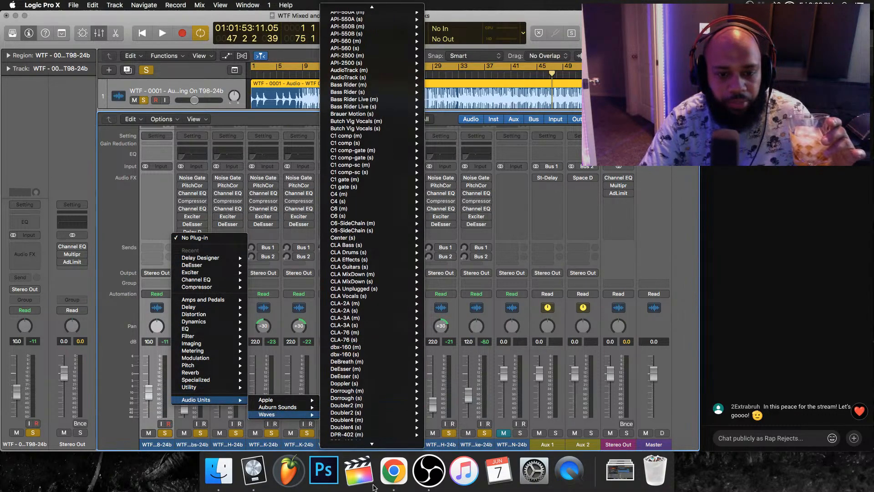
pyautogui.scroll(-15, 373, 487)
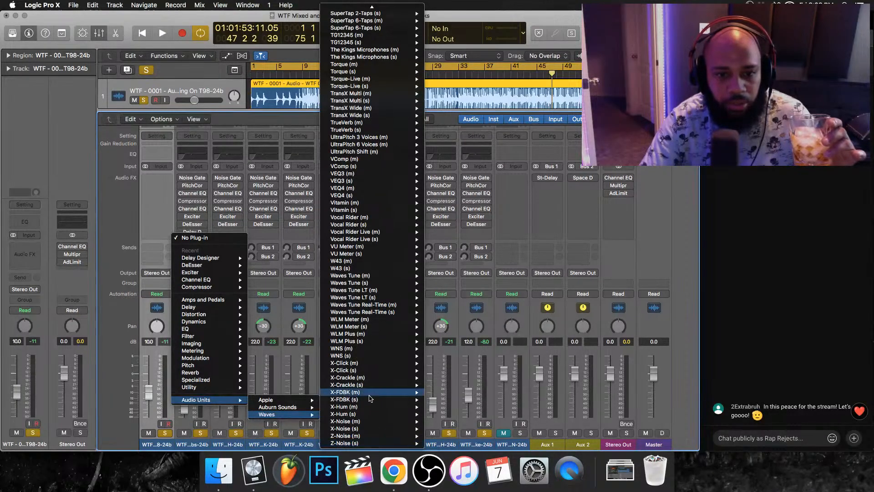
pyautogui.moveTo(370, 364)
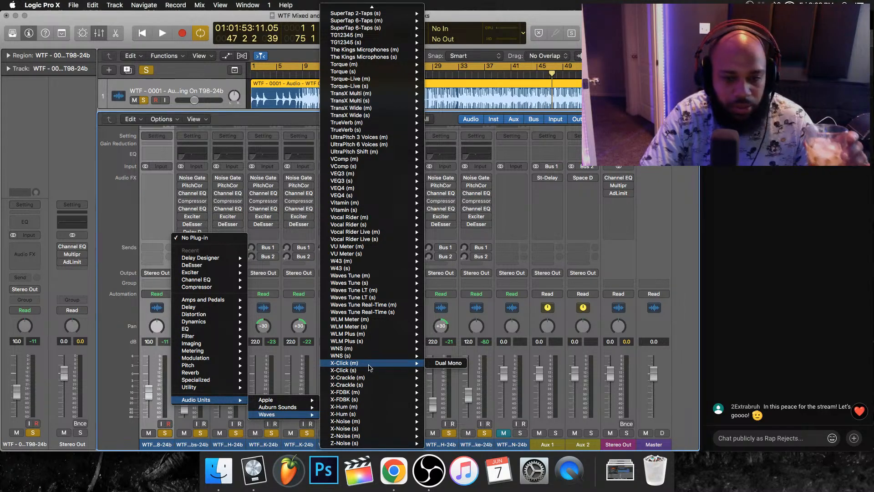
pyautogui.moveTo(364, 335)
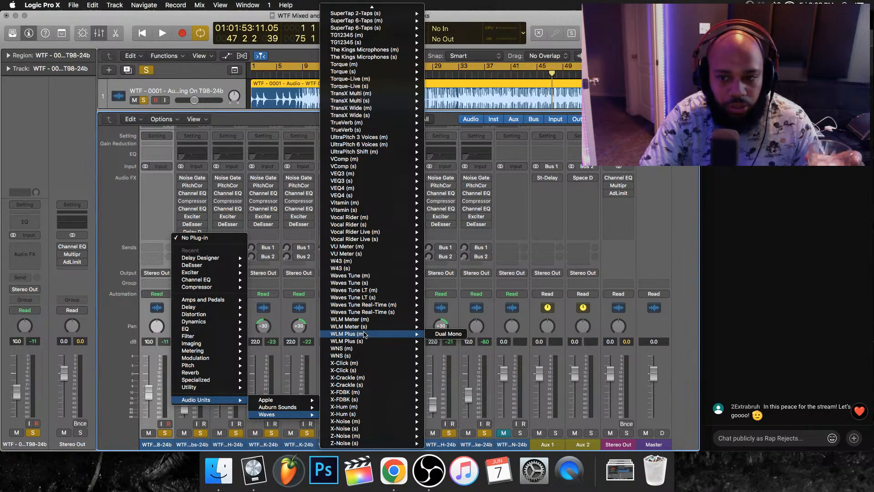
pyautogui.moveTo(343, 197)
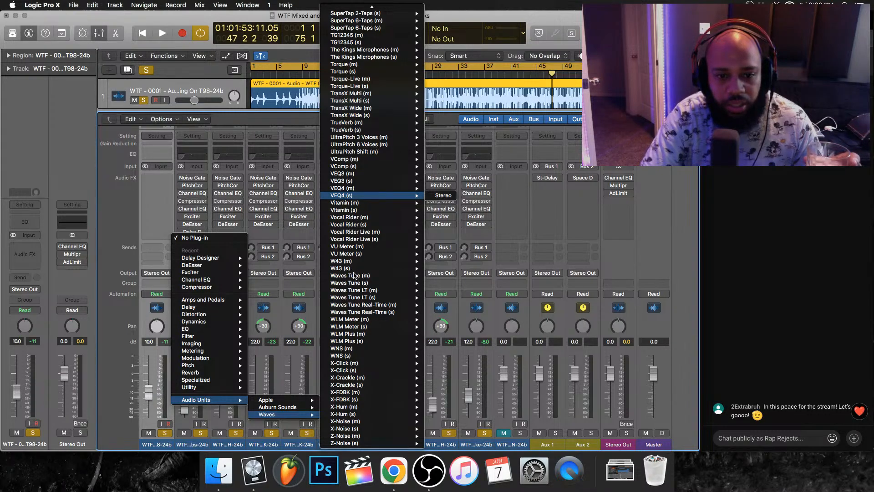
pyautogui.moveTo(356, 277)
pyautogui.scroll(8, 352, 100)
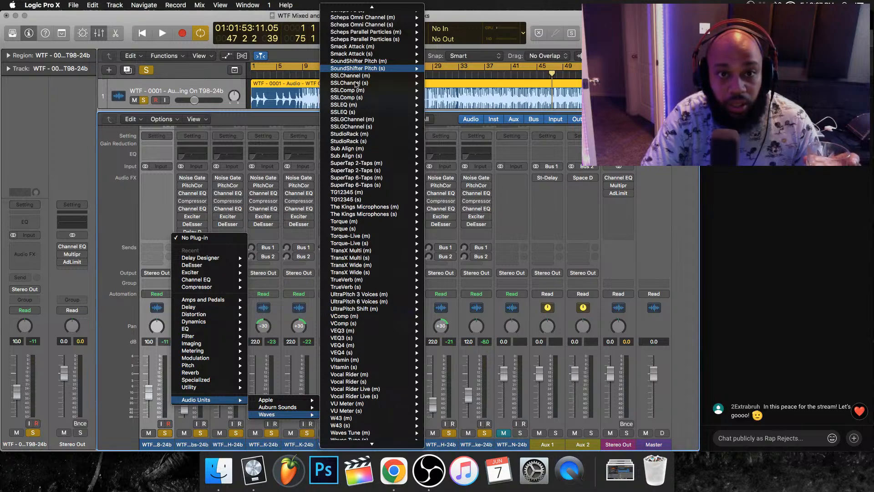
pyautogui.moveTo(356, 85)
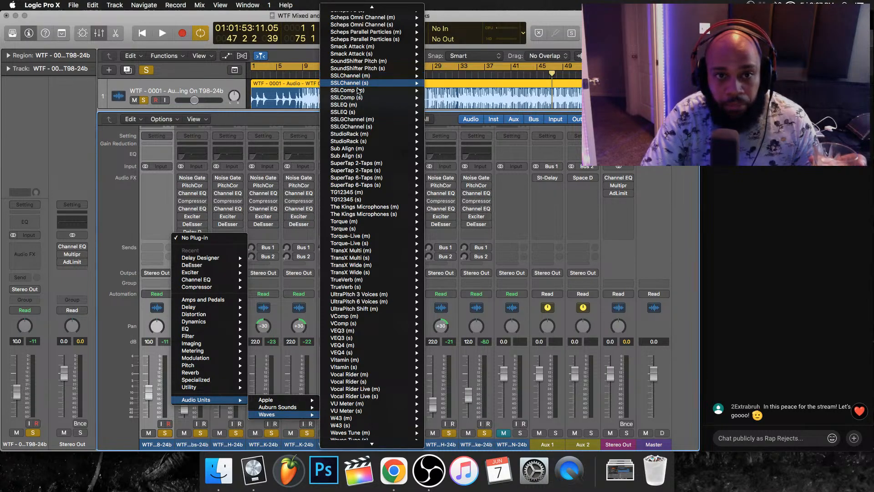
pyautogui.moveTo(367, 122)
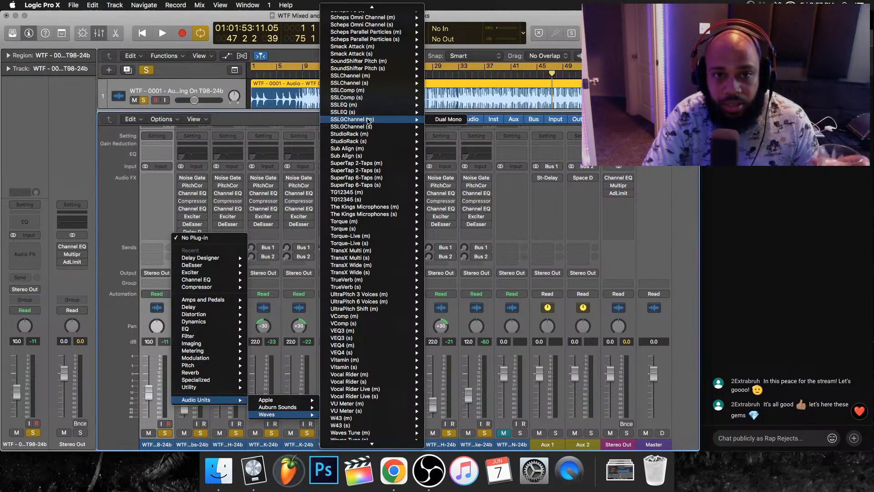
pyautogui.press('Escape')
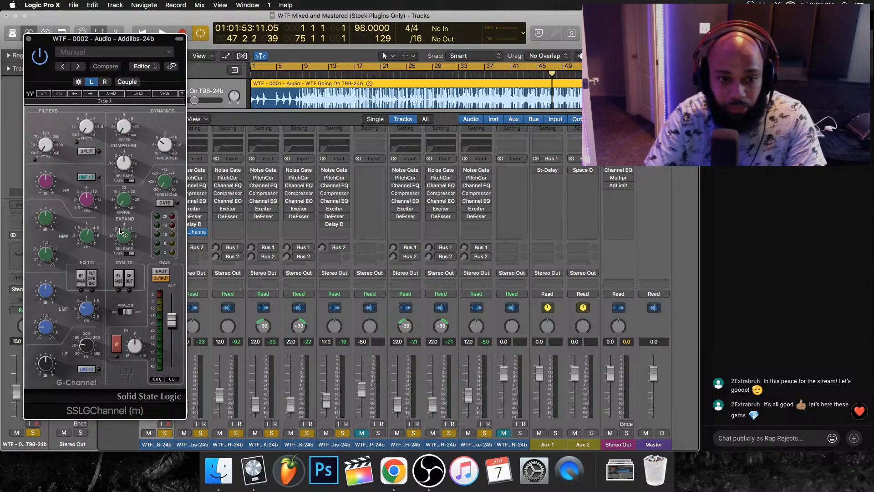
pyautogui.moveTo(122, 232)
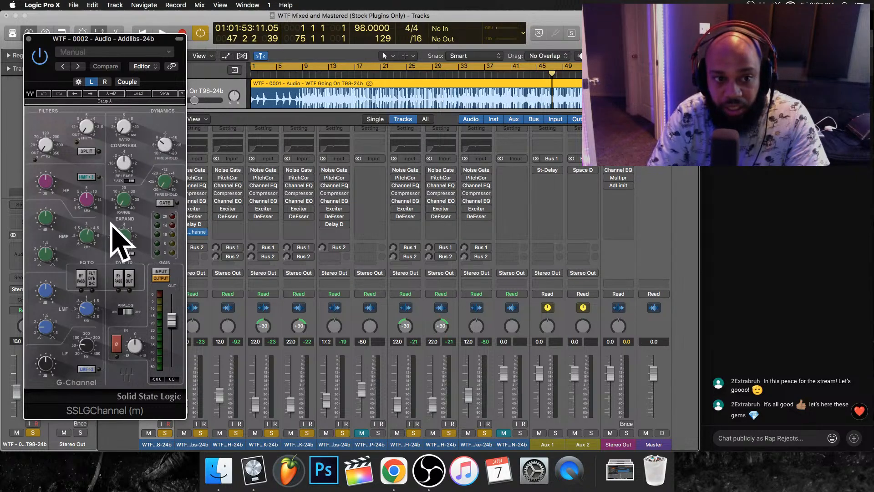
# Switch the SSLGChannel's gain setting to Input, then remove the plug-in from the Addlibs channel.
pyautogui.click(158, 275)
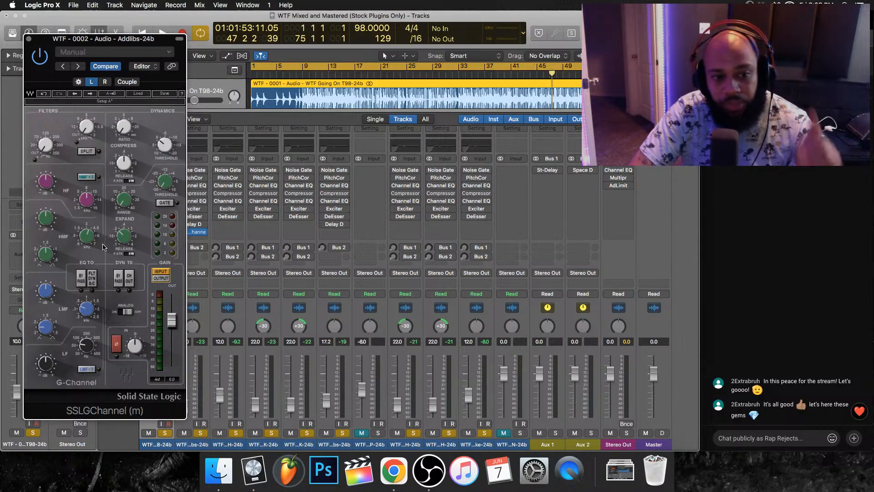
pyautogui.moveTo(132, 246)
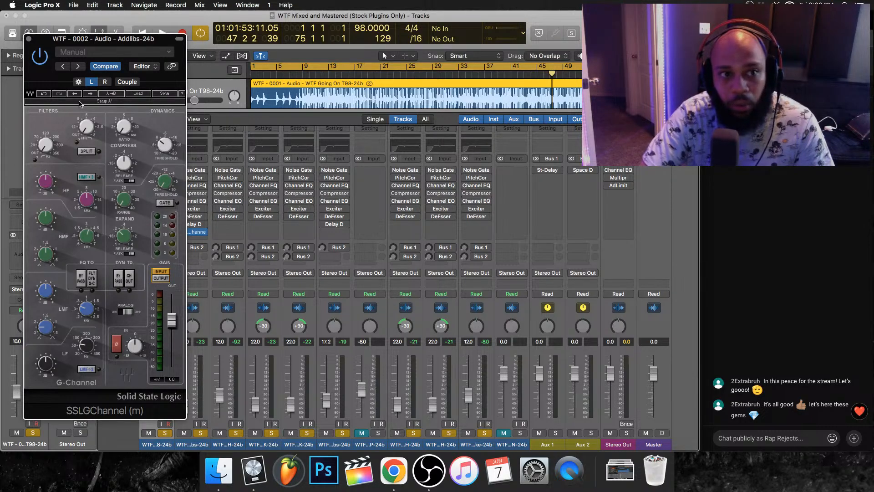
pyautogui.click(29, 39)
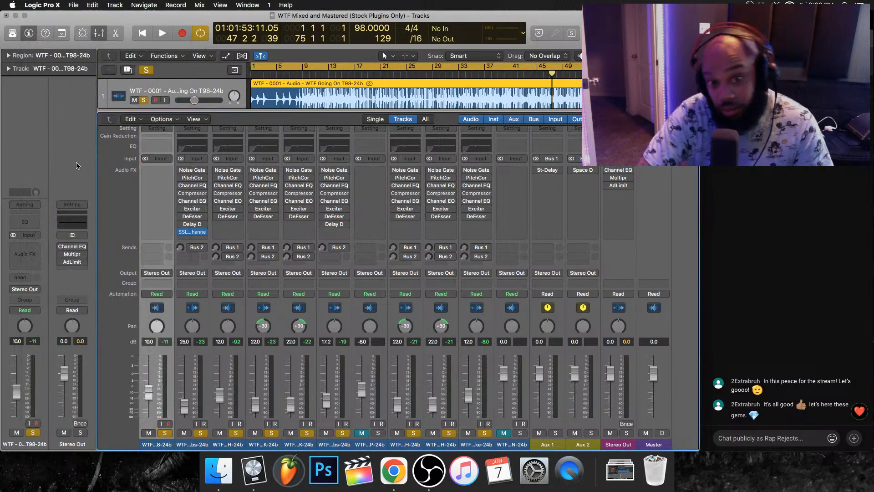
pyautogui.click(204, 232)
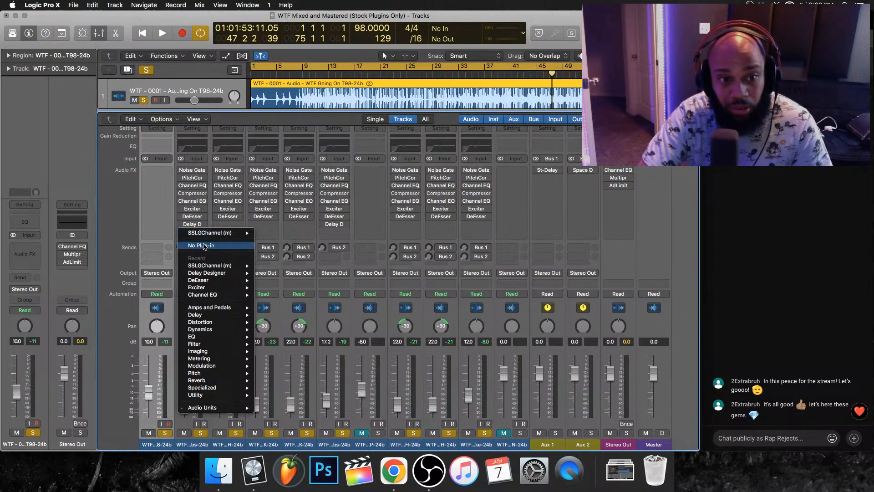
pyautogui.click(204, 245)
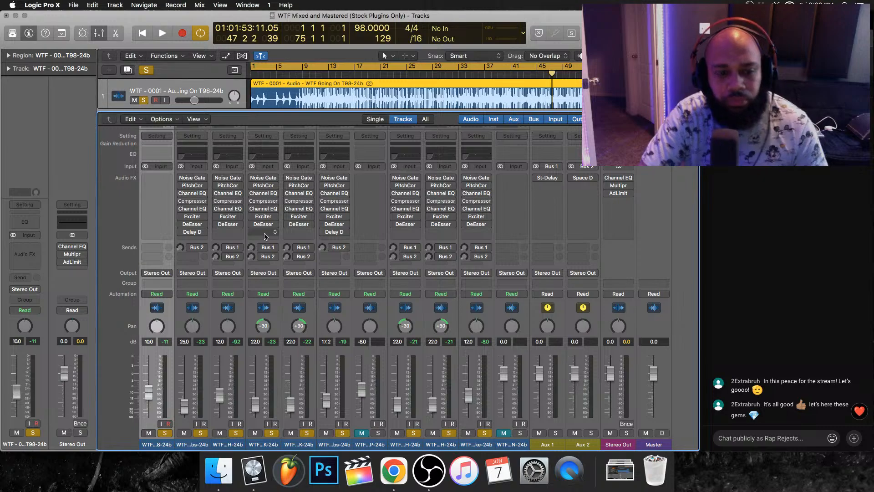
# Play the unprocessed song from the beginning, then jump to about bar 22 and listen to bar 29.
pyautogui.press('x')
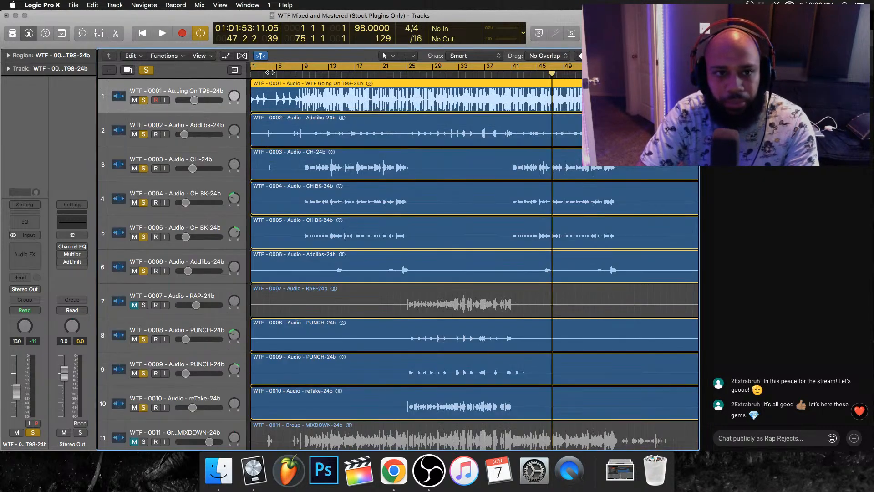
pyautogui.press('Return')
pyautogui.press('space')
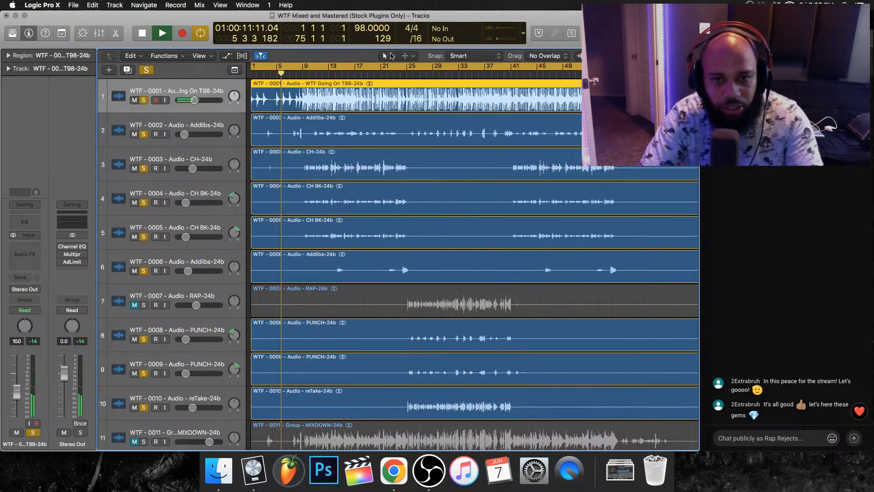
pyautogui.click(393, 74)
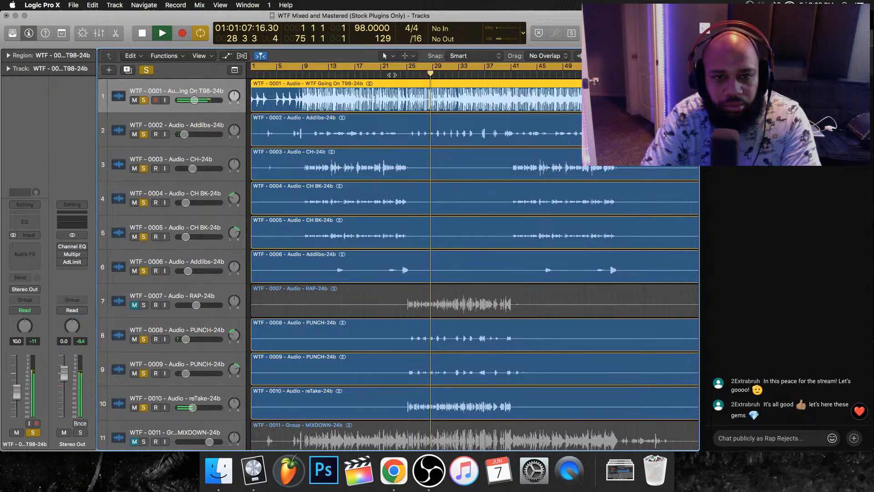
pyautogui.press('space')
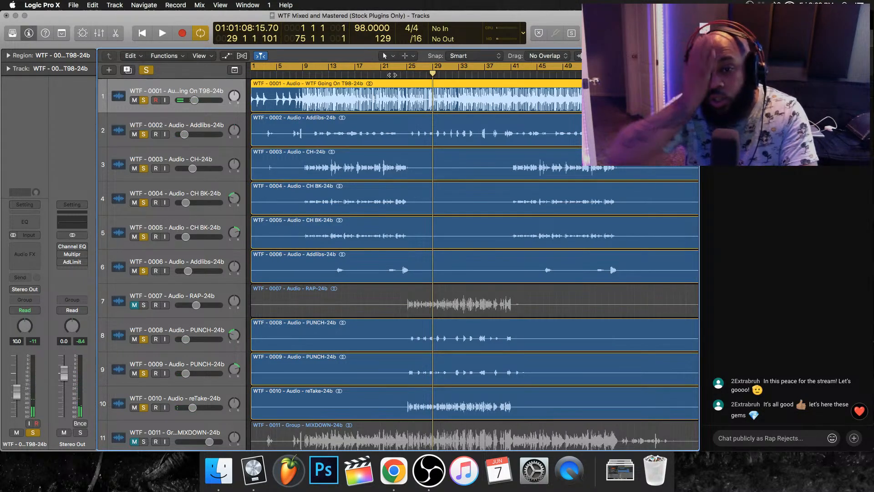
# Re-enable the Noise Gate on all the vocal channels and view its settings on the Addlibs channel.
pyautogui.press('x')
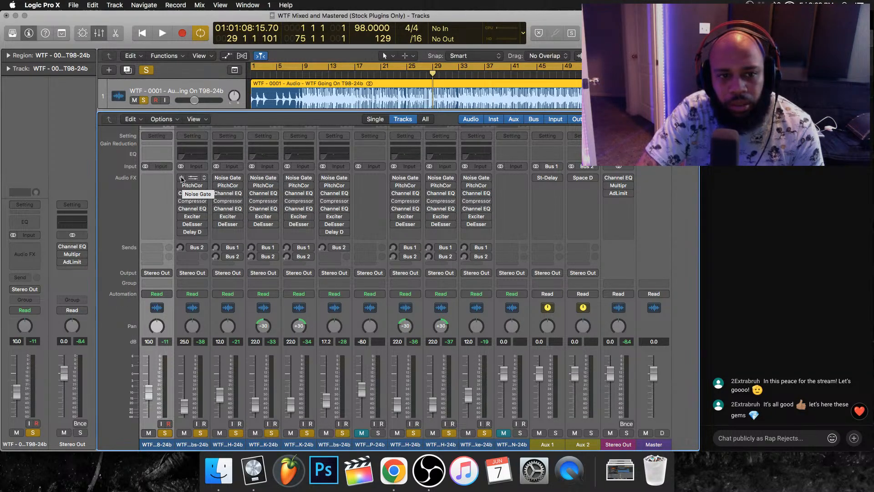
pyautogui.moveTo(207, 315); pyautogui.dragTo(456, 338)
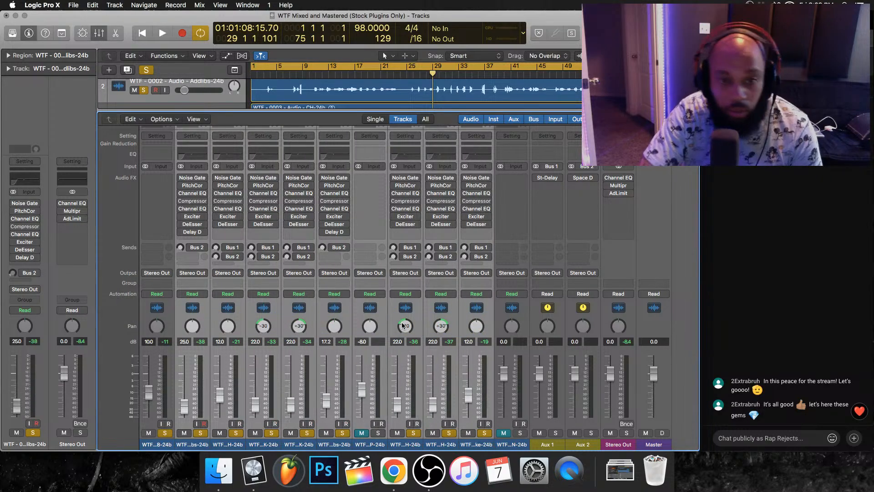
pyautogui.click(194, 178)
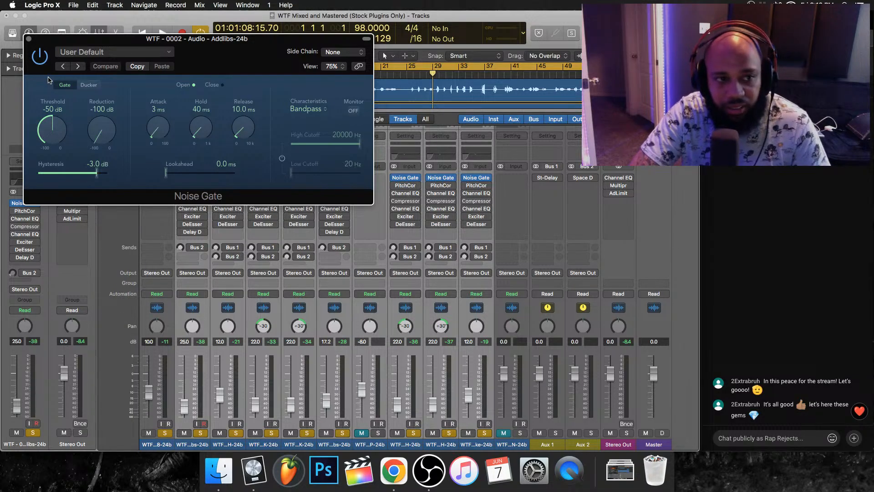
pyautogui.click(29, 41)
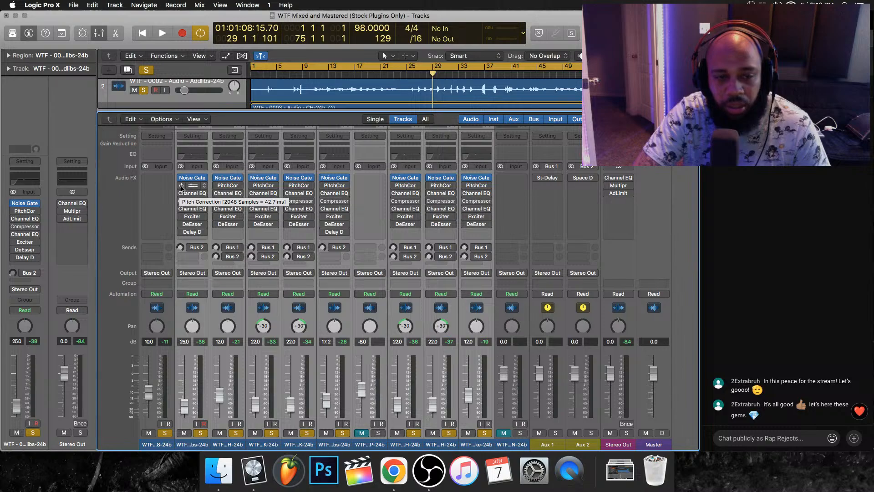
# Re-enable Pitch Correction and the first Channel EQ on all the vocal channels and view each plug-in's settings on the Addlibs channel.
pyautogui.click(181, 186)
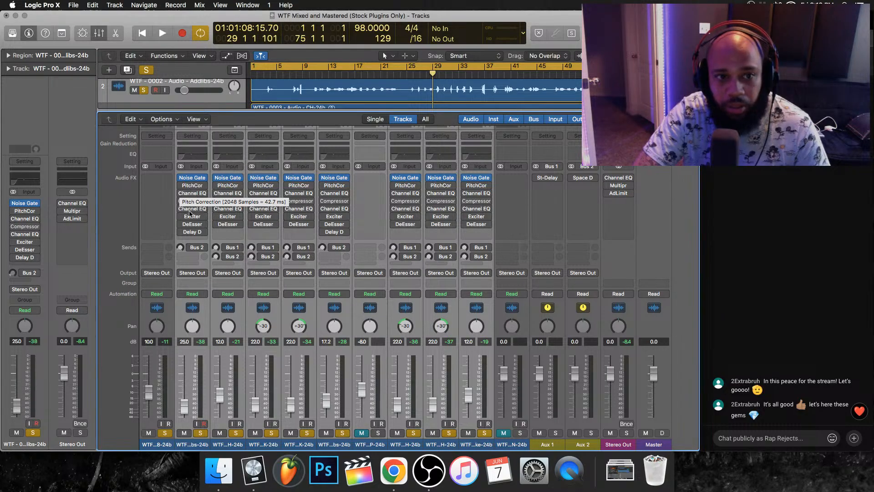
pyautogui.click(187, 187)
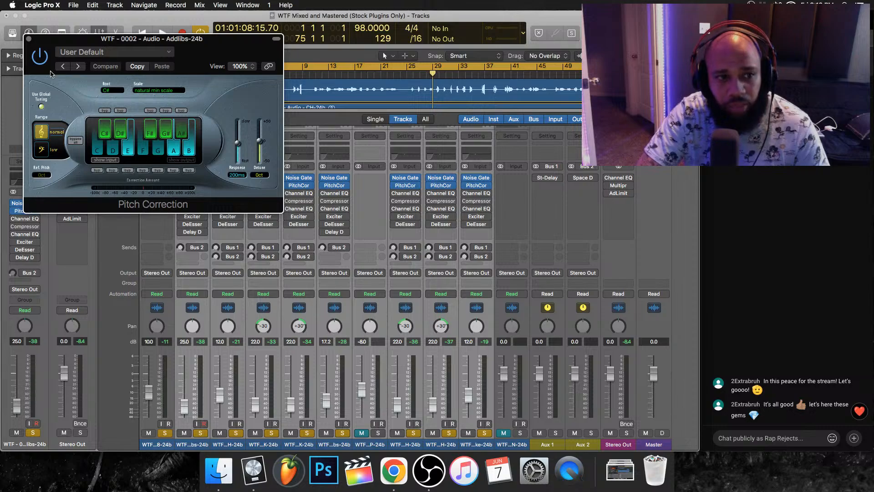
pyautogui.click(30, 40)
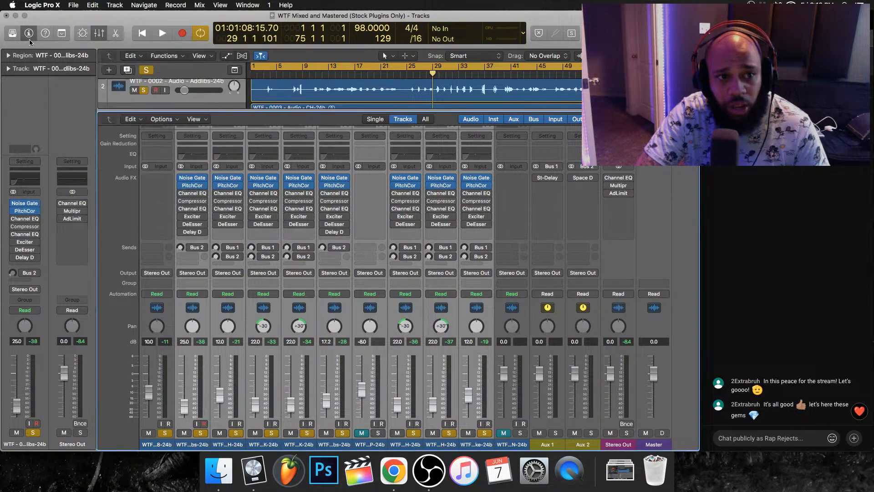
pyautogui.click(193, 194)
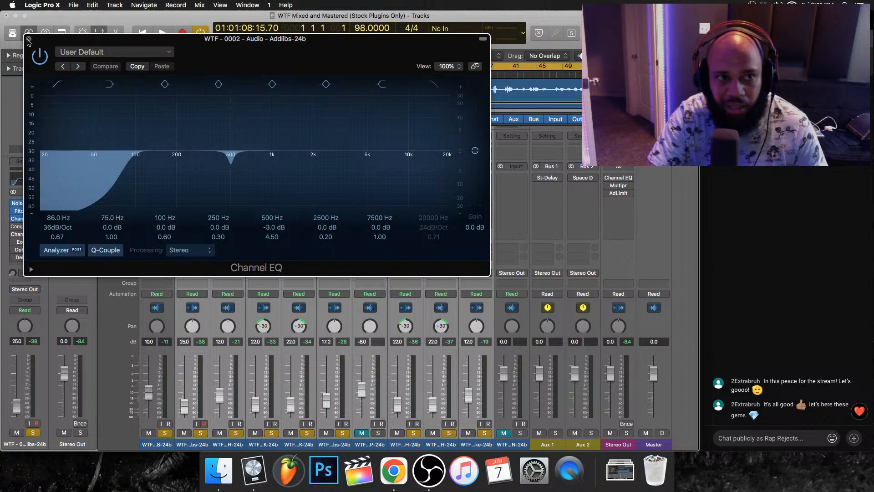
pyautogui.click(28, 40)
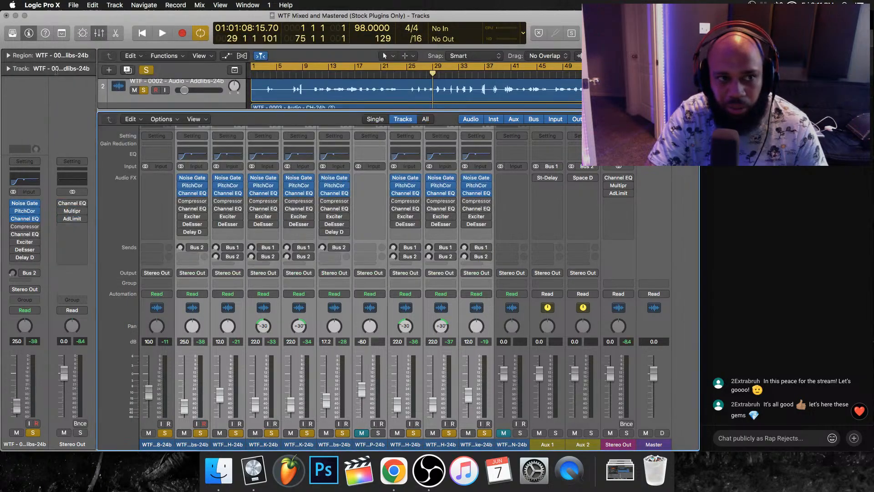
# Re-enable the Compressor on all the vocal channels and review its Studio Vocal setting among the Voice presets on the Addlibs channel.
pyautogui.click(181, 201)
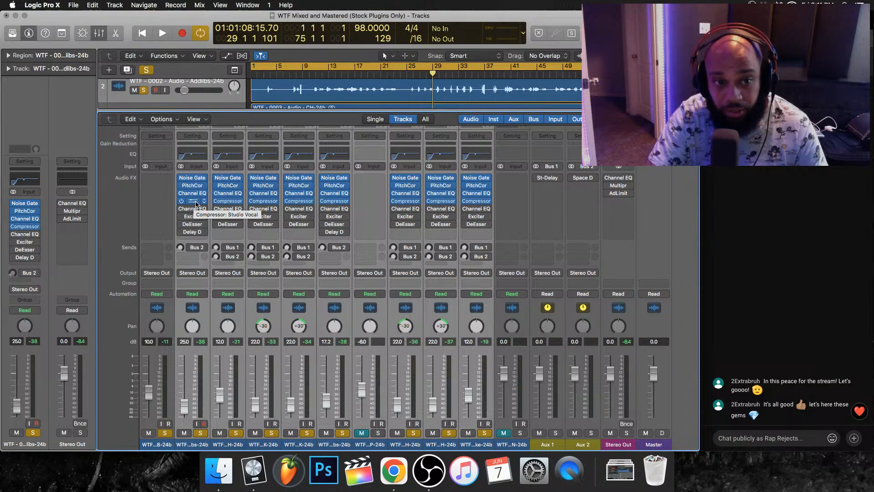
pyautogui.click(197, 200)
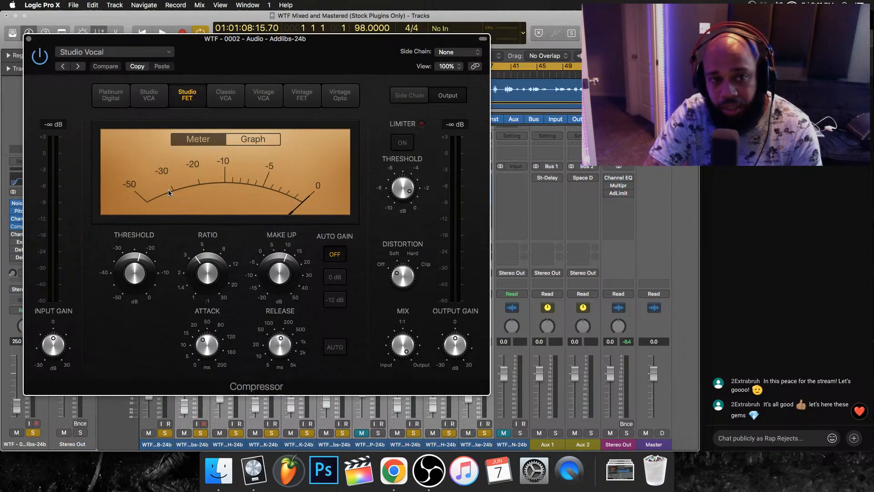
pyautogui.click(168, 53)
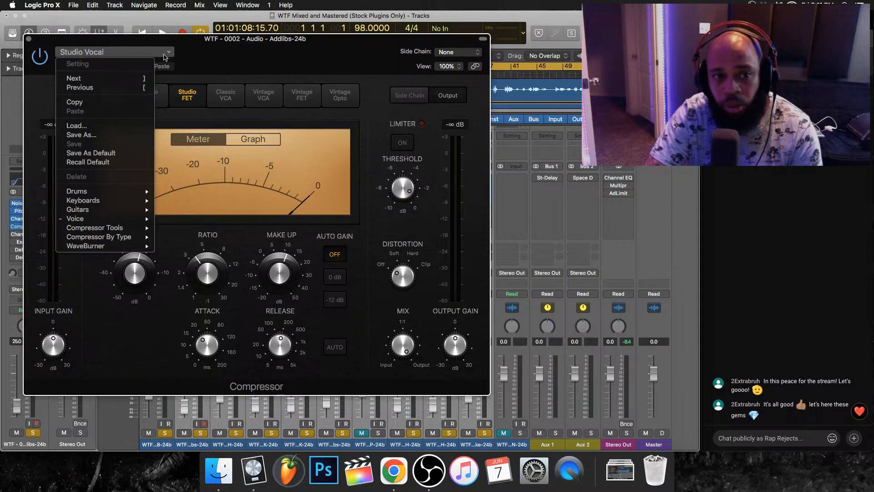
pyautogui.moveTo(101, 219)
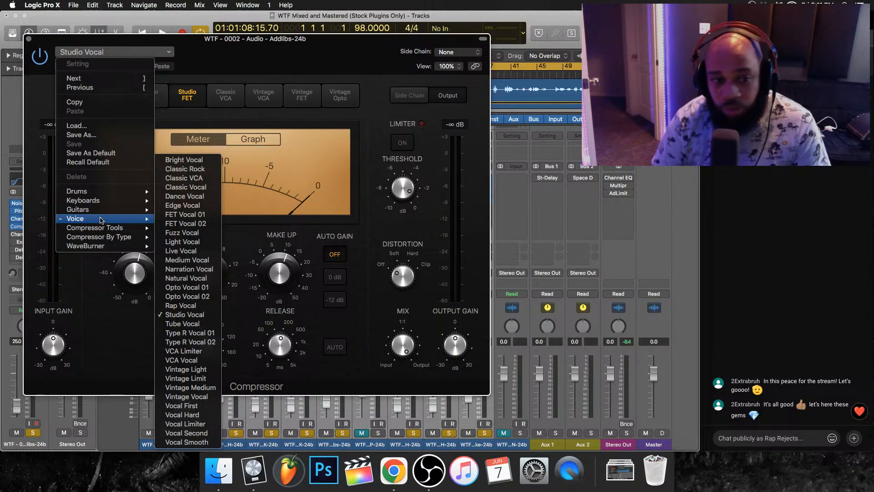
pyautogui.click(210, 42)
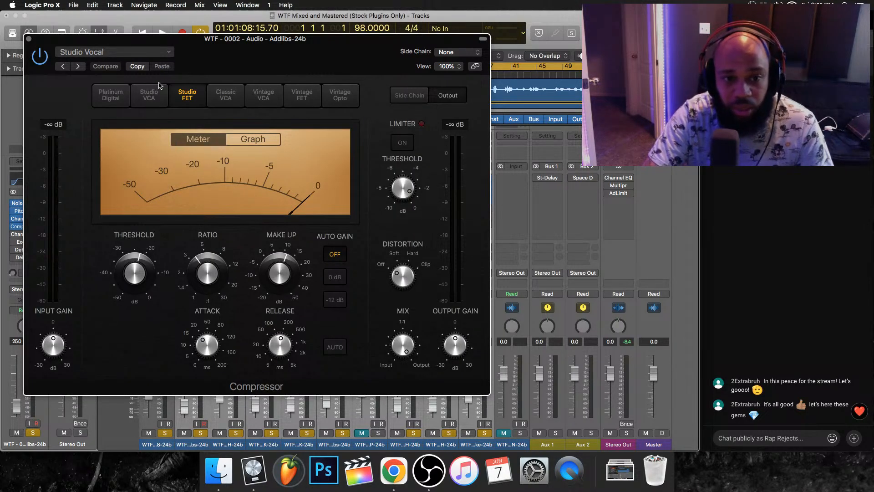
pyautogui.click(28, 39)
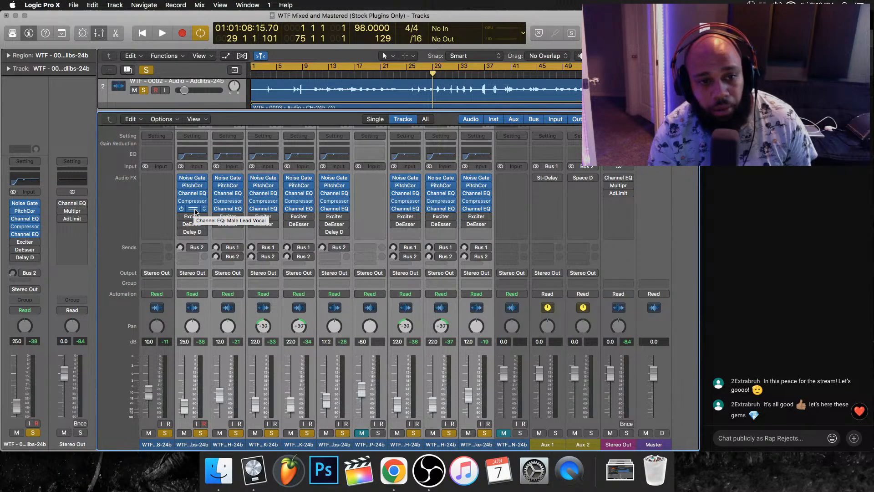
# Re-enable the second Channel EQ on all the vocal channels and review its Male Lead Vocal setting among the Voice presets.
pyautogui.click(195, 210)
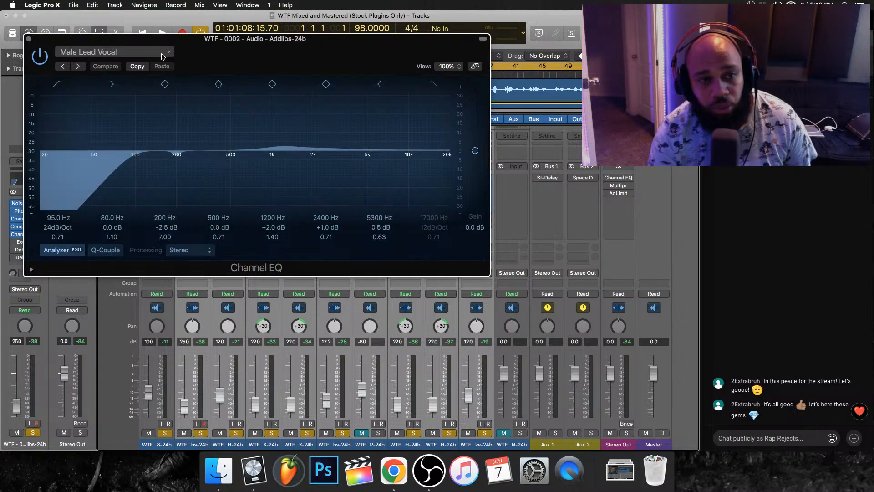
pyautogui.click(162, 56)
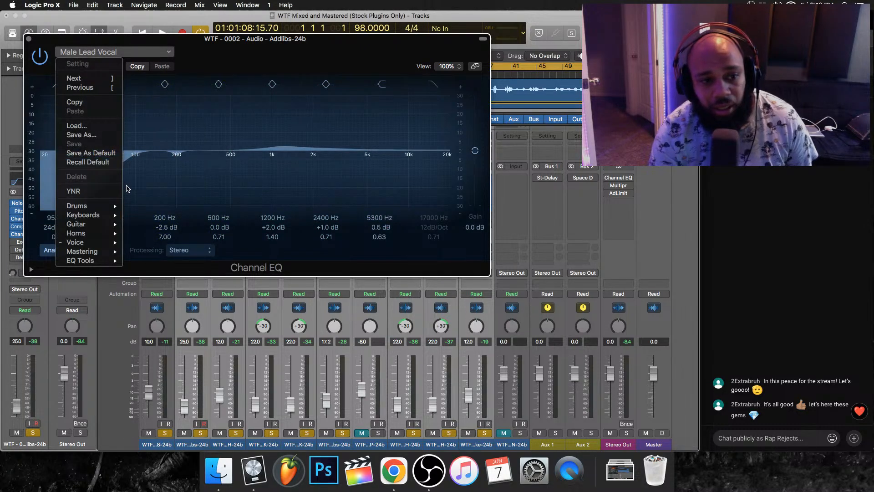
pyautogui.moveTo(72, 245)
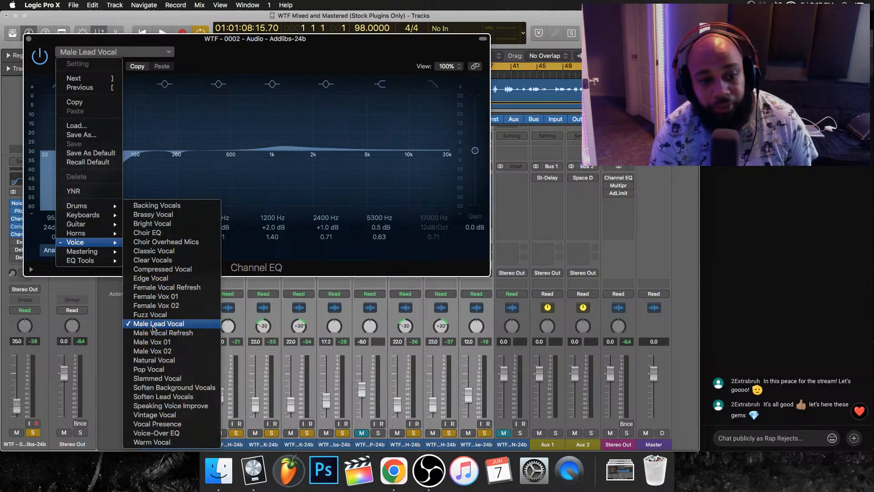
pyautogui.click(29, 41)
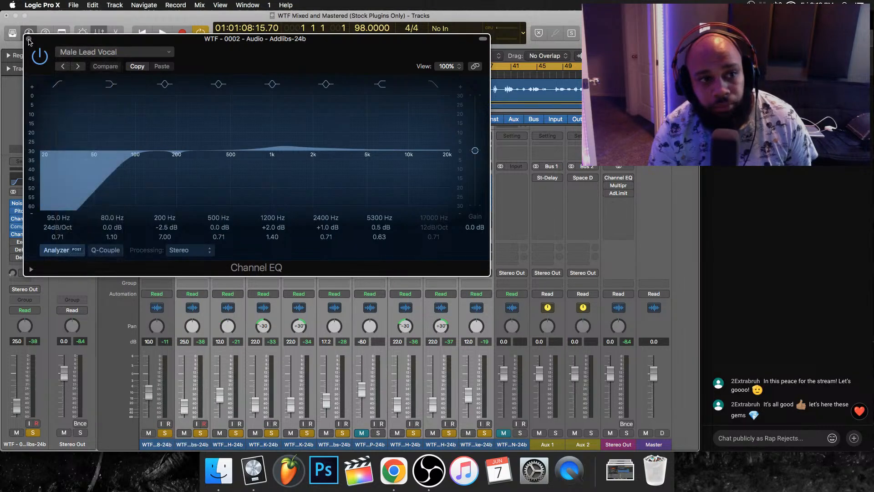
pyautogui.click(29, 40)
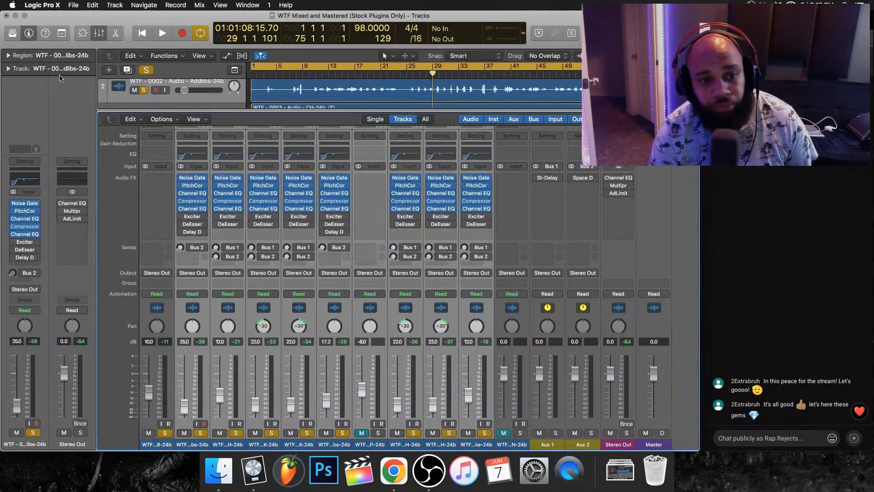
# Re-enable the Exciter on all the vocal channels and view its settings on the Addlibs channel.
pyautogui.click(182, 217)
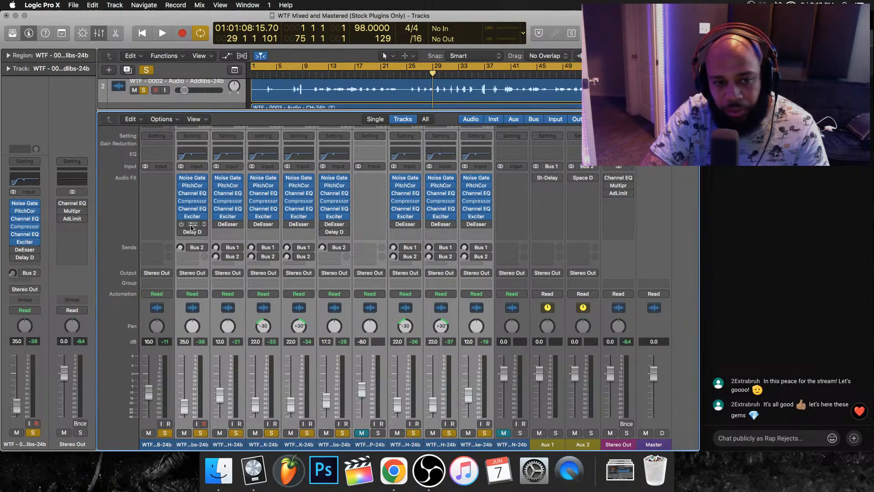
pyautogui.click(192, 215)
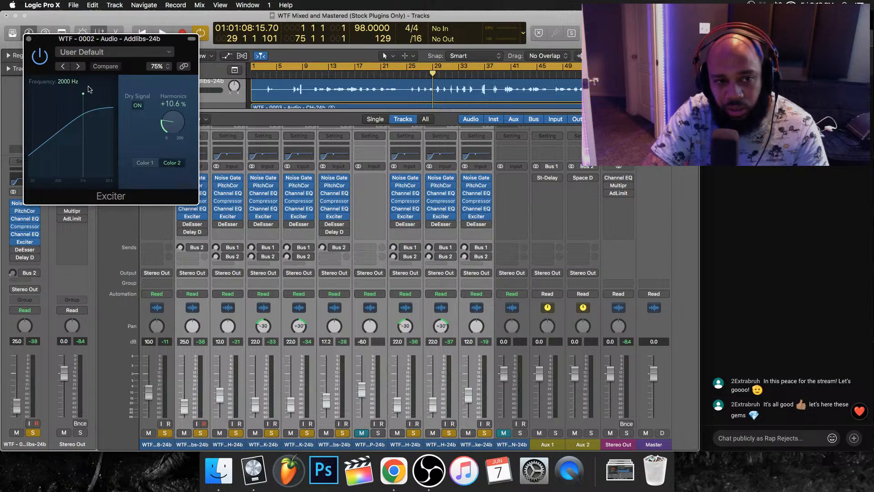
pyautogui.click(29, 39)
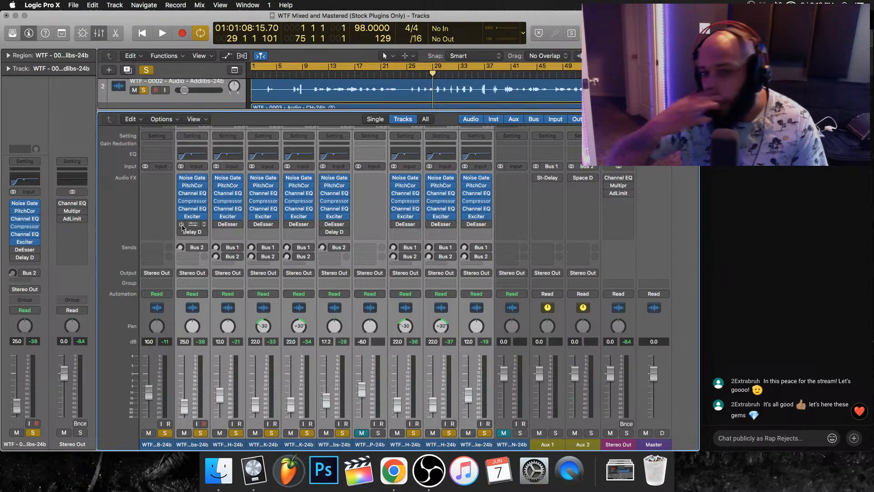
# Re-enable the DeEsser on all the vocal channels and review its Female Voice DeEsser setting and preset list on the Addlibs channel.
pyautogui.click(182, 224)
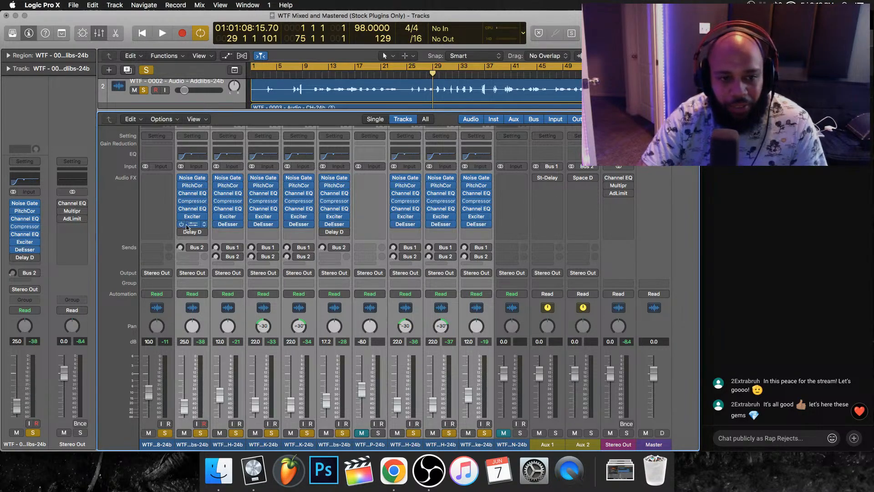
pyautogui.click(191, 224)
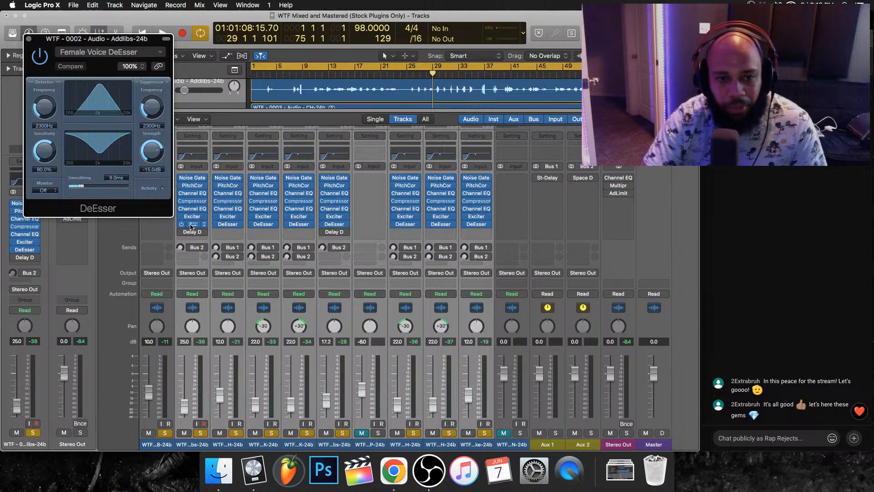
pyautogui.click(117, 50)
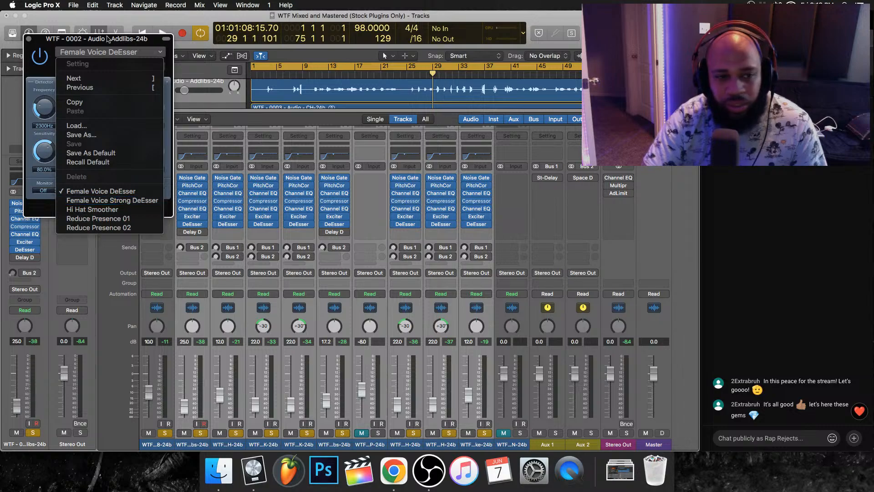
pyautogui.click(95, 45)
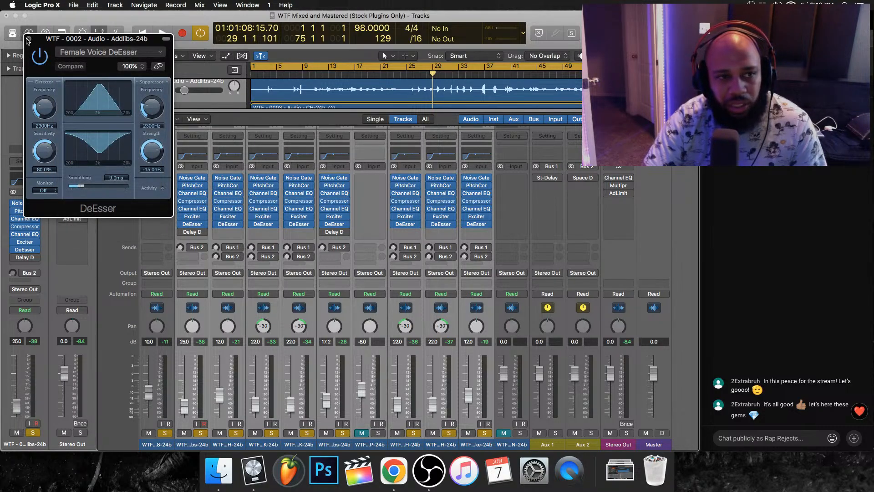
pyautogui.click(29, 39)
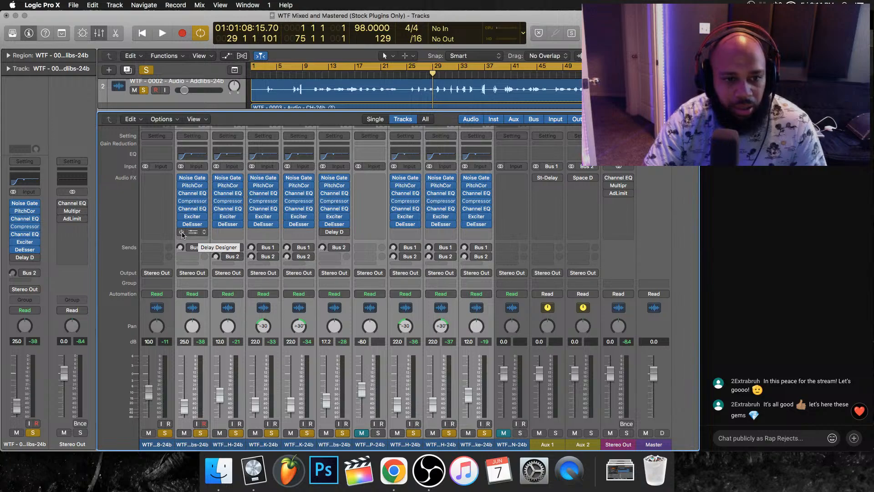
# Re-enable the Delay Designer on both Addlibs channels and view its settings on the first one.
pyautogui.click(338, 309)
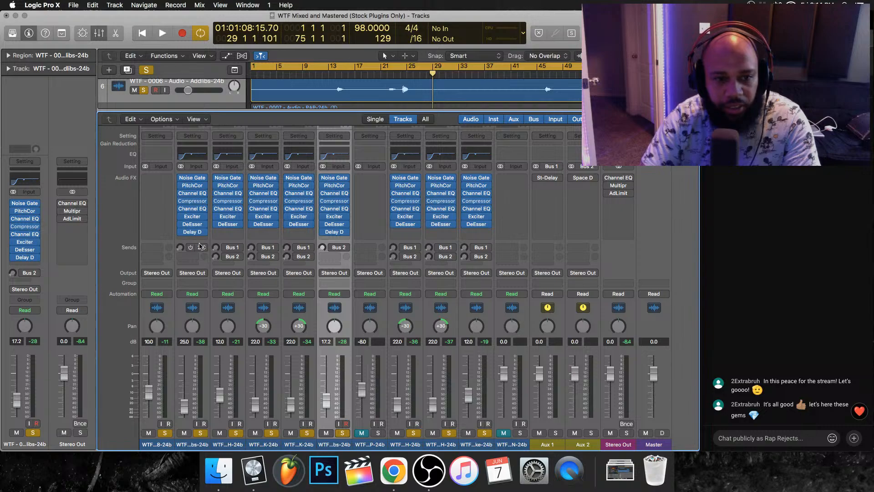
pyautogui.click(193, 233)
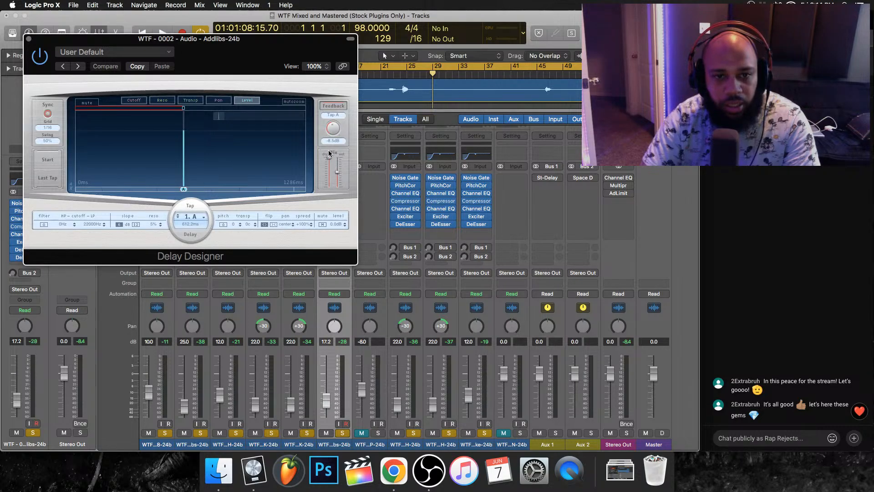
pyautogui.click(29, 39)
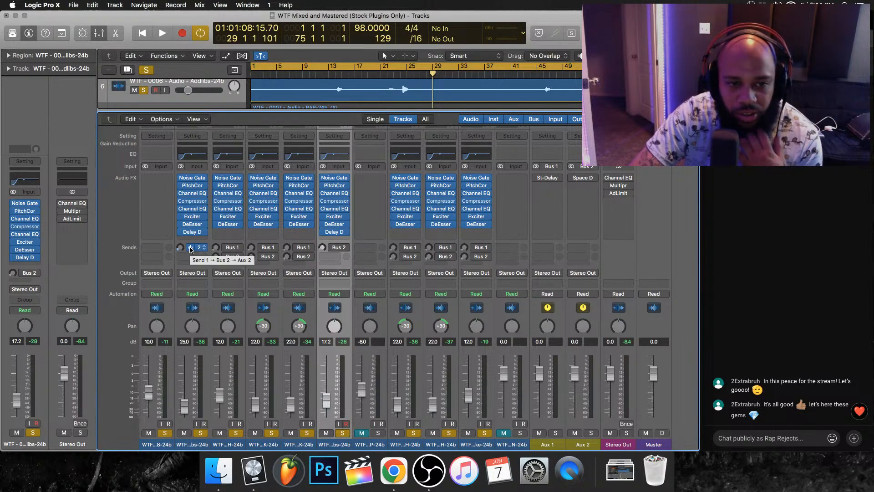
# Re-enable the Bus 1 and Bus 2 sends on the vocal channels.
pyautogui.click(335, 246)
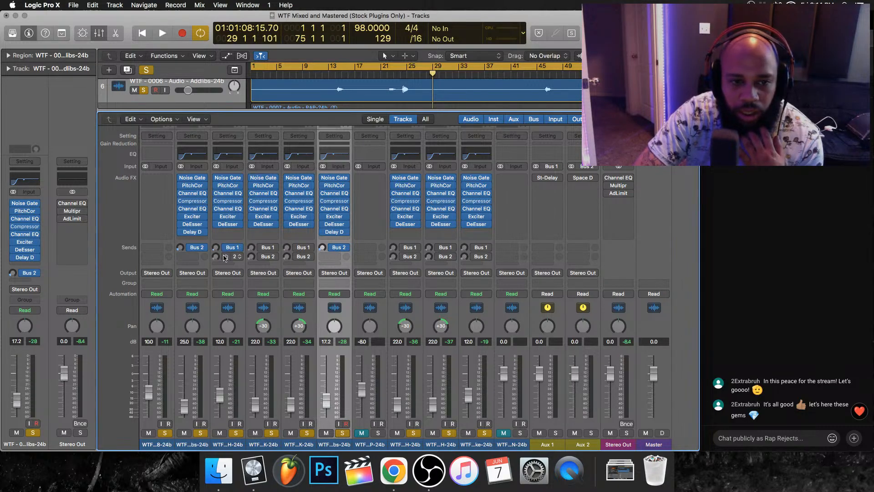
pyautogui.click(410, 247)
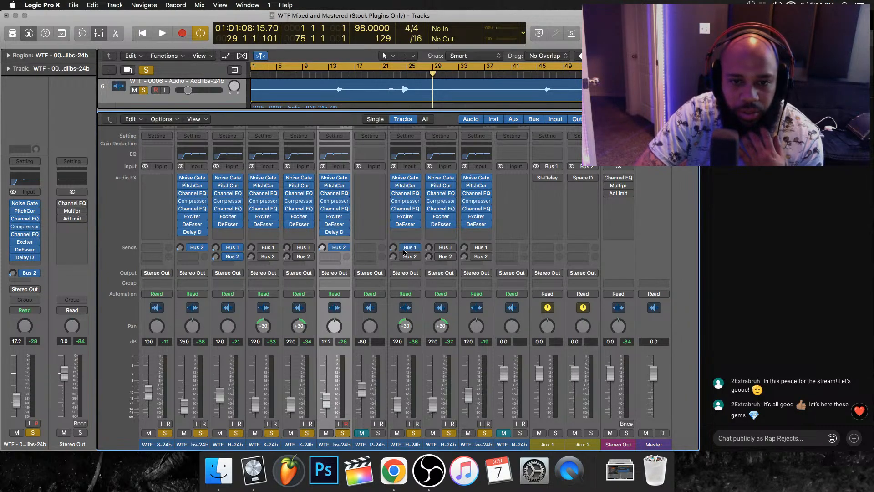
pyautogui.click(404, 256)
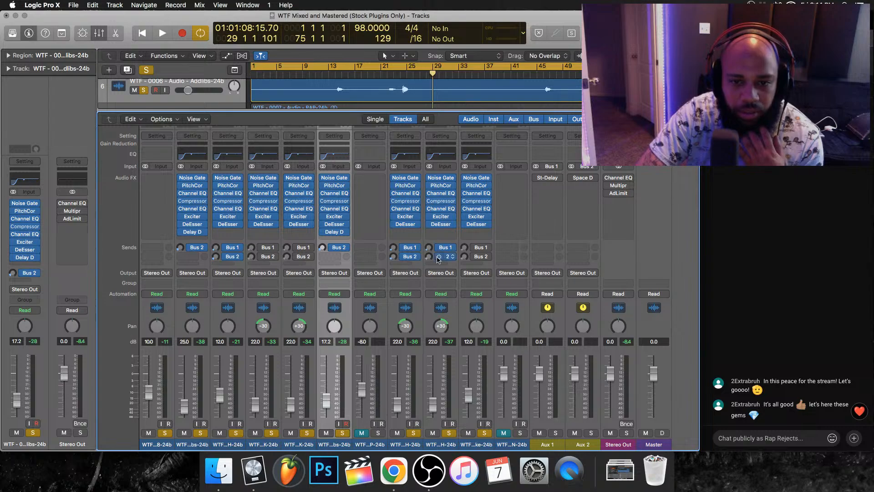
pyautogui.click(469, 247)
pyautogui.click(475, 257)
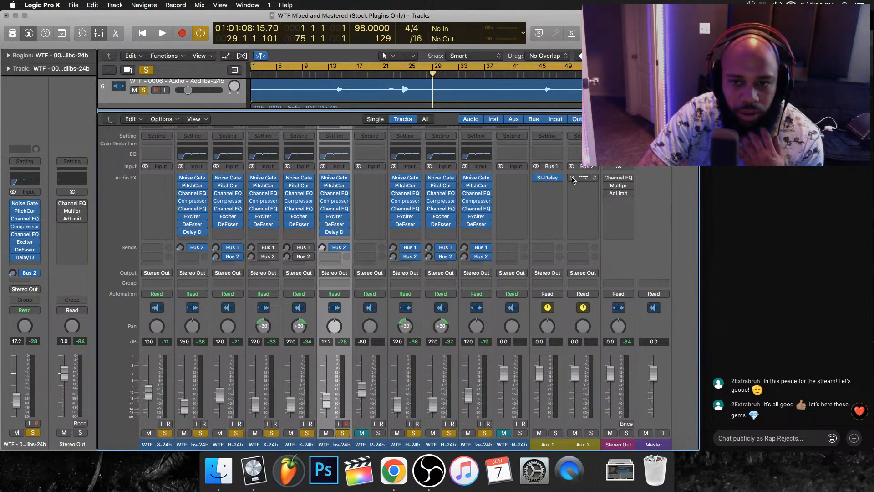
# Review the Stereo Delay settings on Aux 1 and the Space Designer's 1.7s Blue Plate setting and Medium Spaces presets on Aux 2.
pyautogui.click(550, 178)
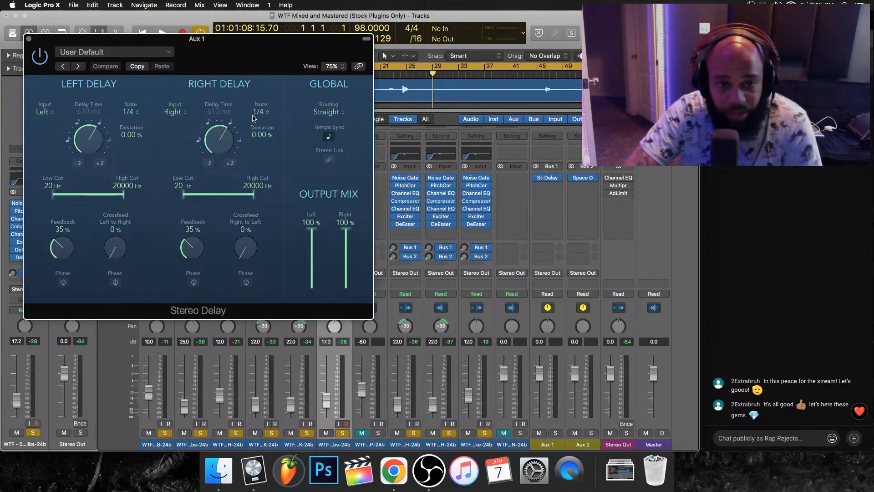
pyautogui.click(28, 39)
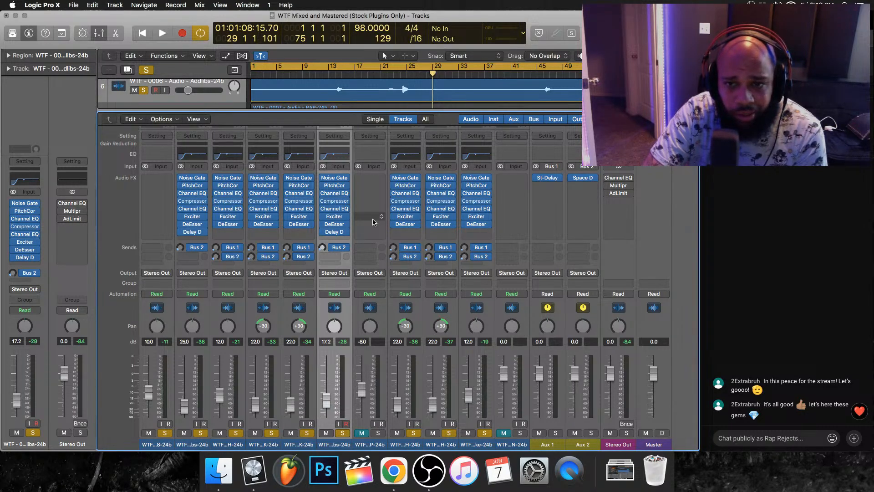
pyautogui.click(583, 179)
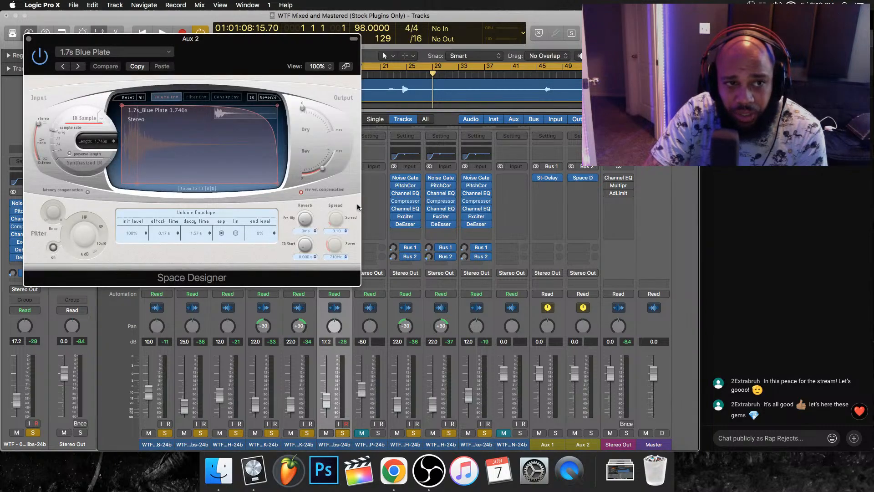
pyautogui.click(88, 51)
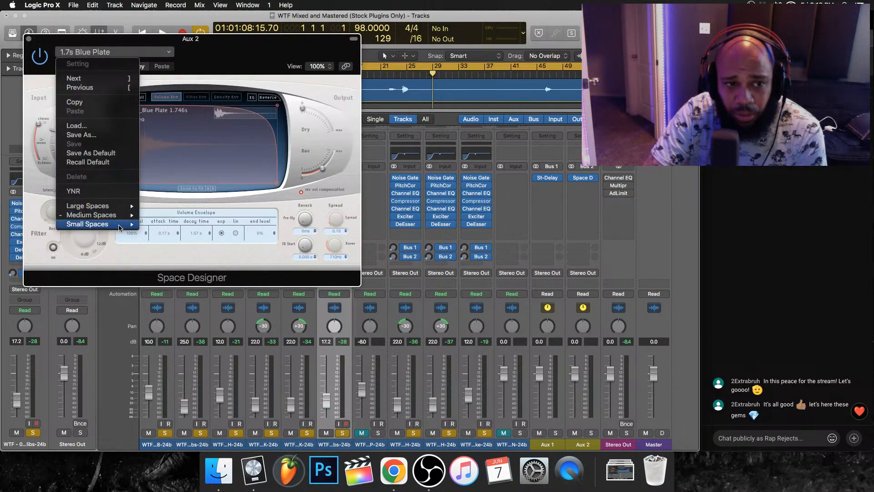
pyautogui.moveTo(91, 215)
pyautogui.click(254, 78)
pyautogui.click(28, 38)
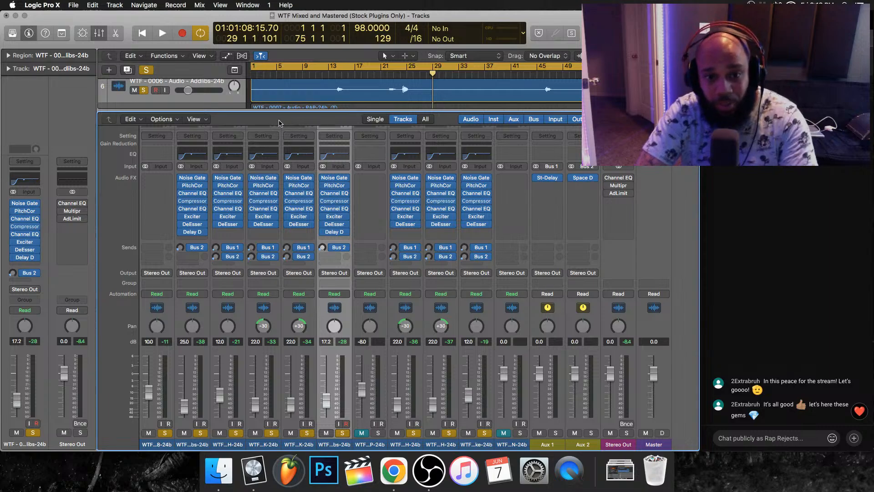
# Play the song from about bar 8, unsolo the beat track to hear the vocals alone, solo it again and stop playback.
pyautogui.press('x')
pyautogui.press('space')
pyautogui.click(296, 74)
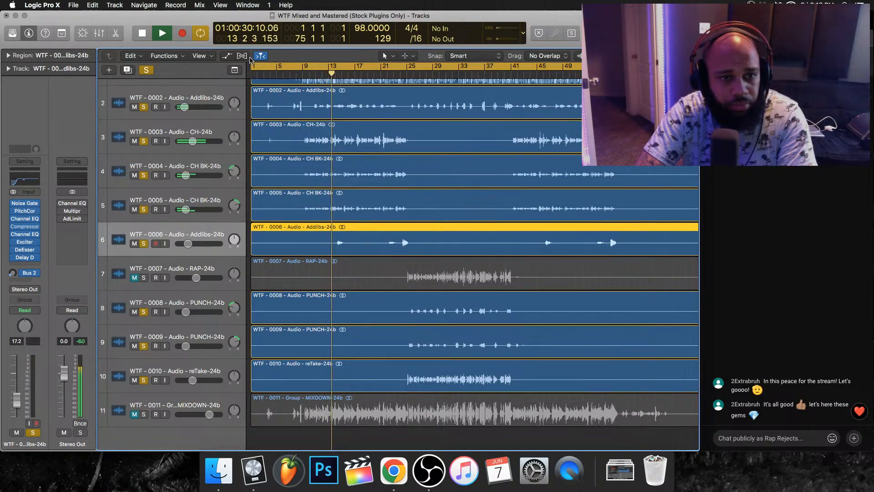
pyautogui.scroll(1, 188, 106)
pyautogui.click(144, 100)
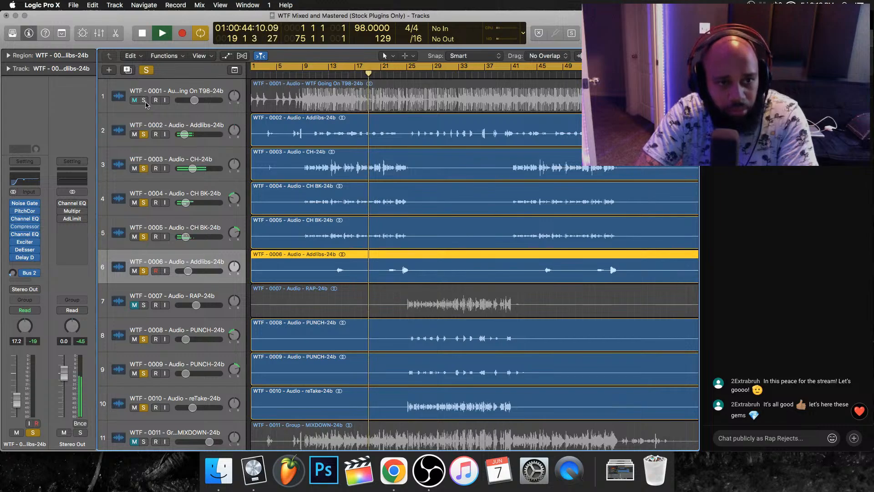
pyautogui.click(145, 102)
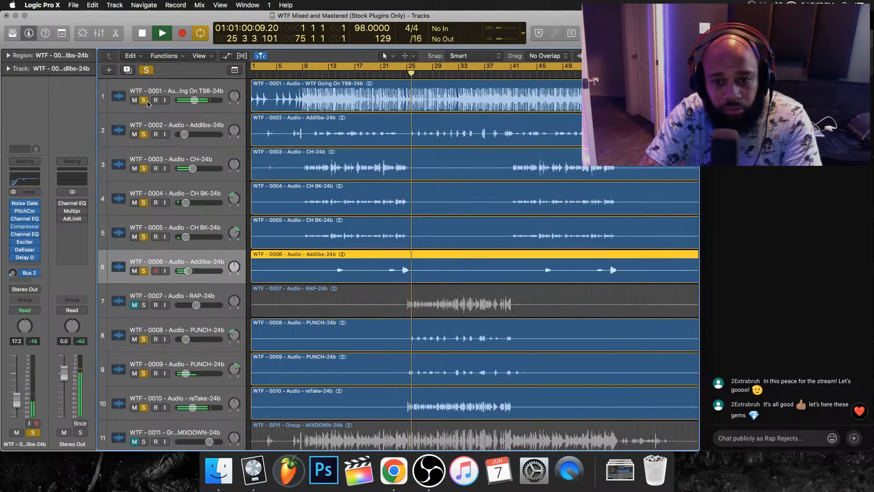
pyautogui.press('space')
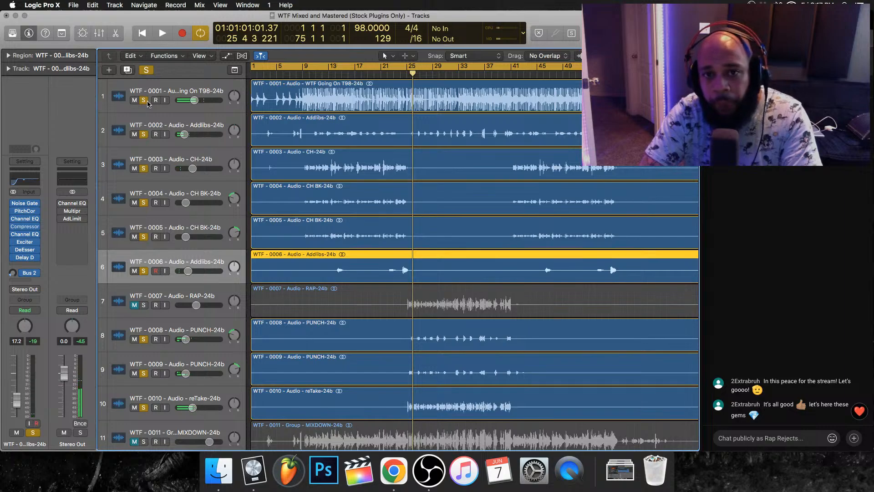
# Review the Channel EQ and the Multipressor's Final Hip Hop Compressor setting on the Stereo Out channel.
pyautogui.press('x')
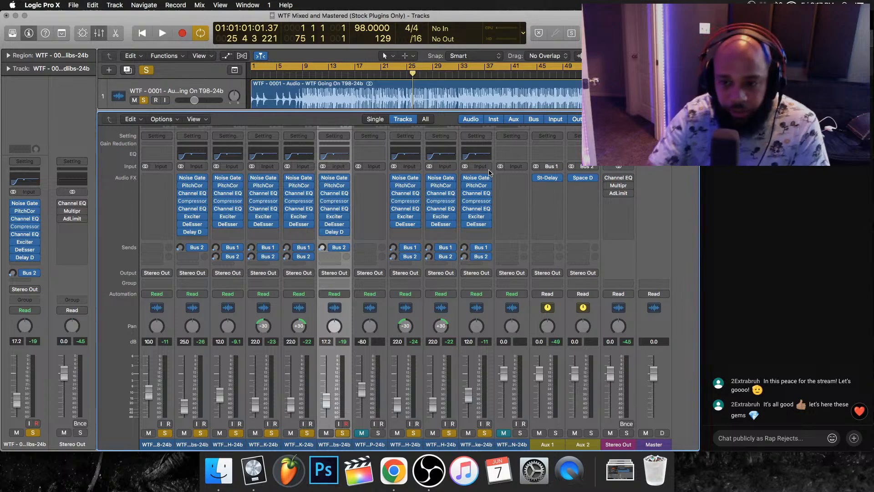
pyautogui.click(618, 180)
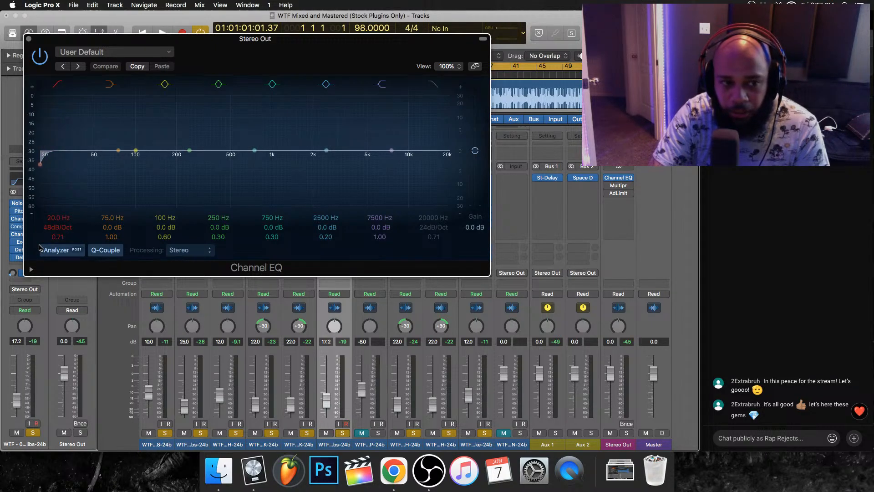
pyautogui.click(29, 41)
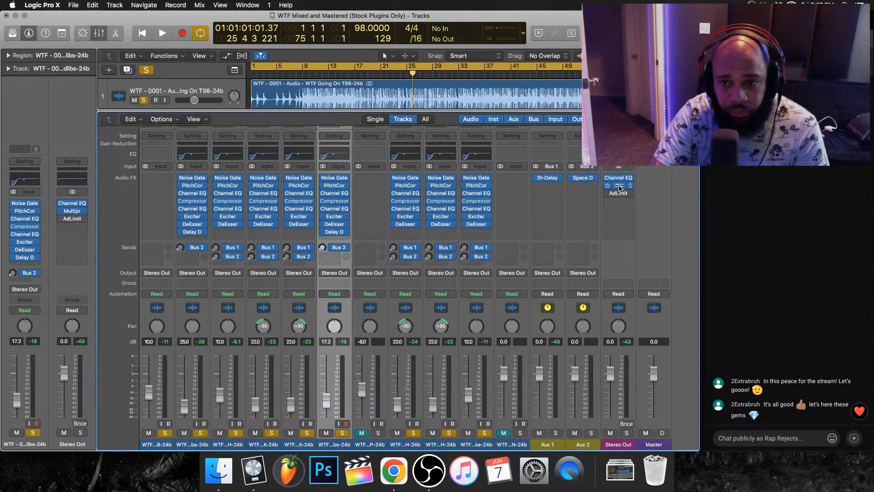
pyautogui.click(618, 187)
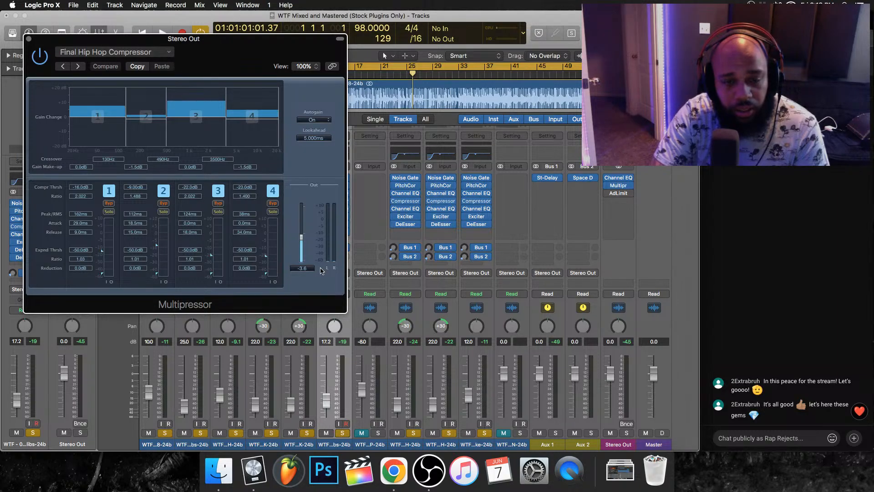
pyautogui.click(29, 40)
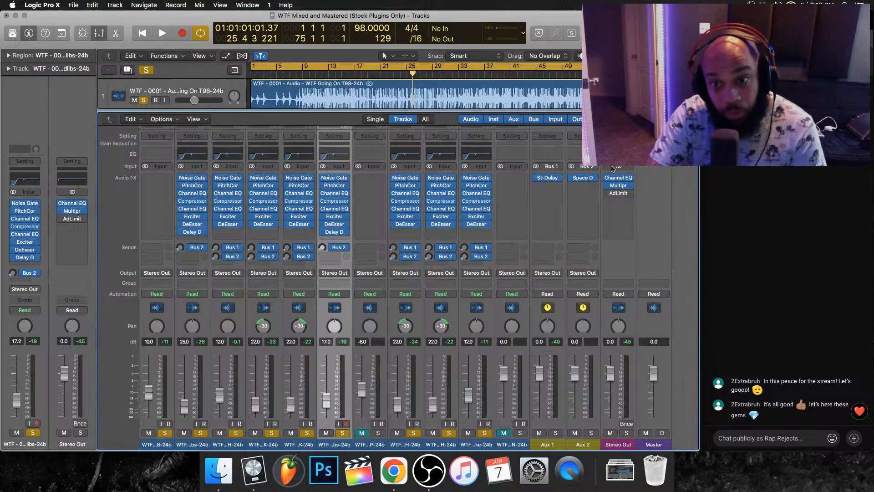
# Review the Adaptive Limiter's Average Limit setting and preset list on Stereo Out, and bypass the channel's three plug-ins.
pyautogui.moveTo(620, 195)
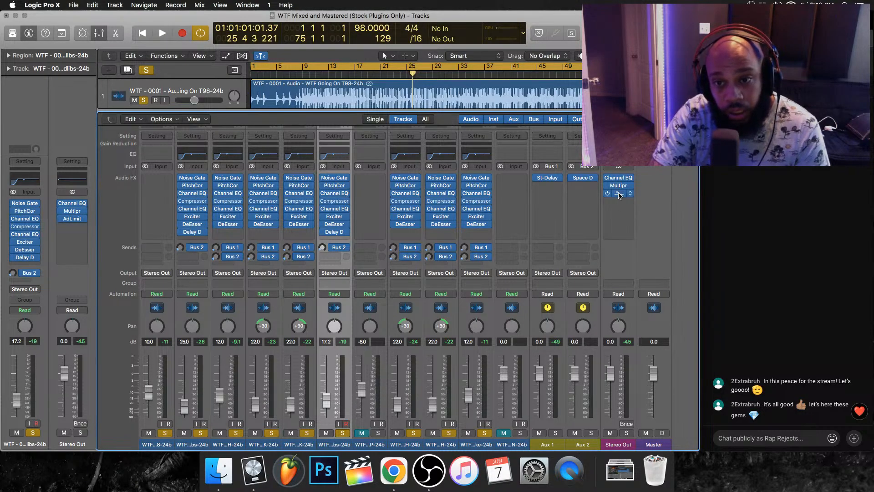
pyautogui.click(619, 193)
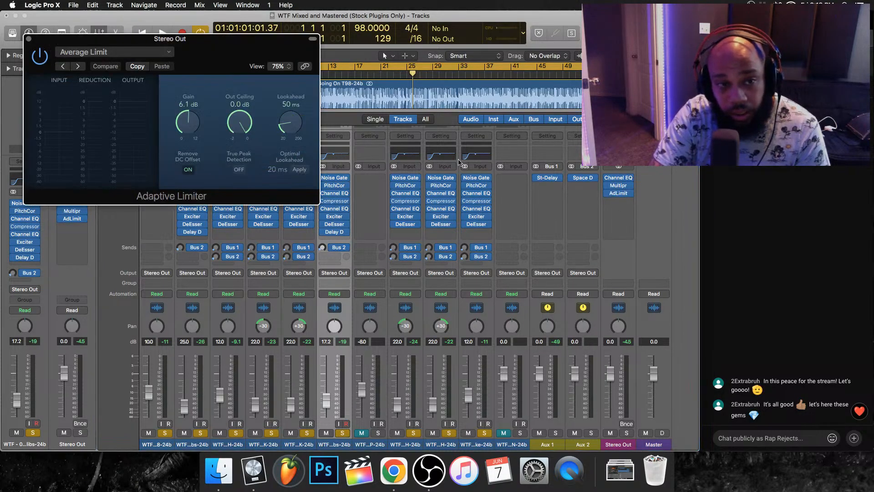
pyautogui.click(169, 53)
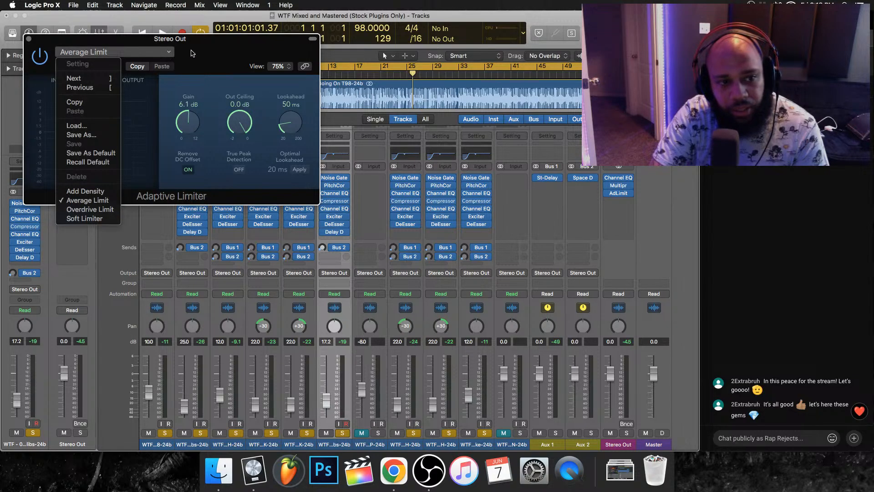
pyautogui.click(179, 52)
pyautogui.click(28, 40)
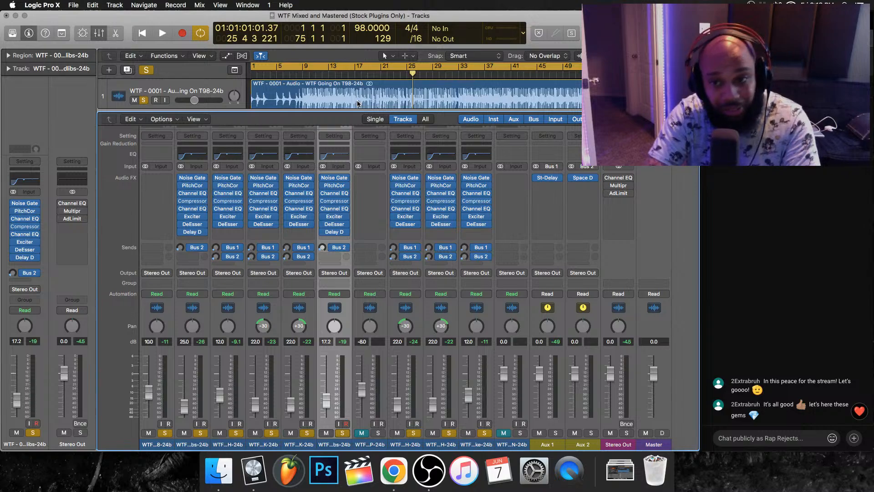
# Play the song from bar 9, re-enable the Channel EQ, Multipressor and Adaptive Limiter on Stereo Out during playback, and stop.
pyautogui.press('x')
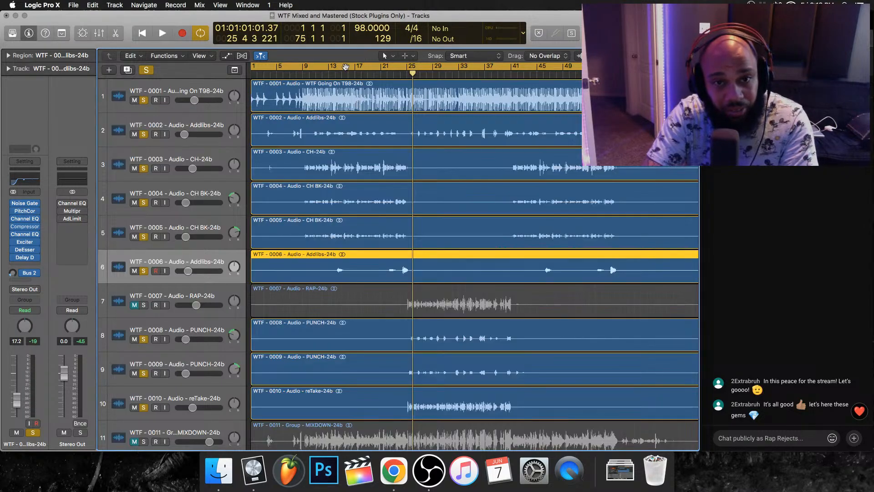
pyautogui.press('Return')
pyautogui.press('space')
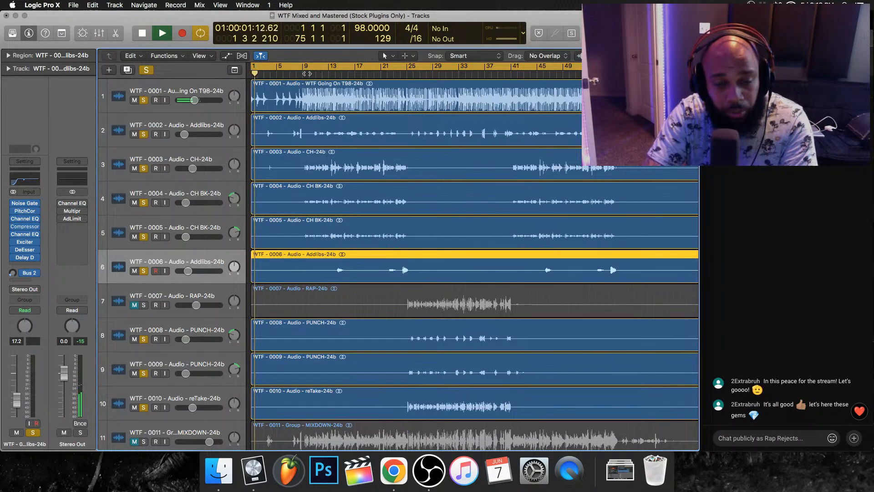
pyautogui.click(305, 70)
pyautogui.press('x')
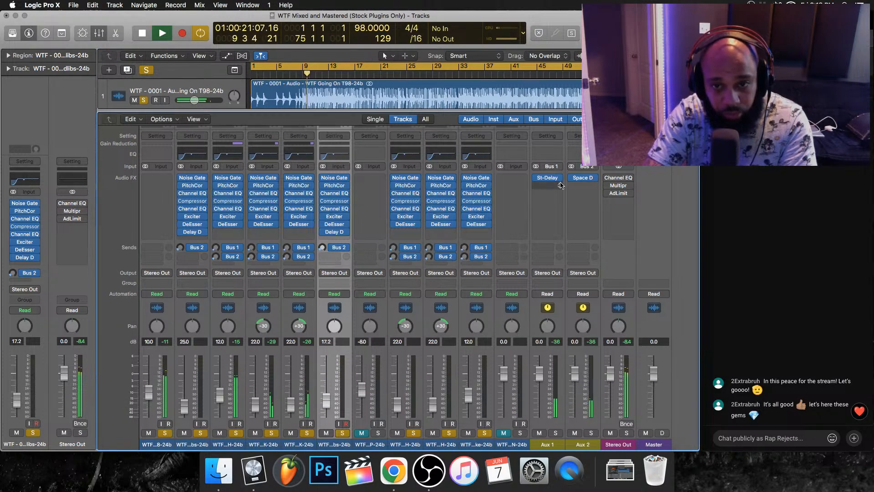
pyautogui.moveTo(608, 195)
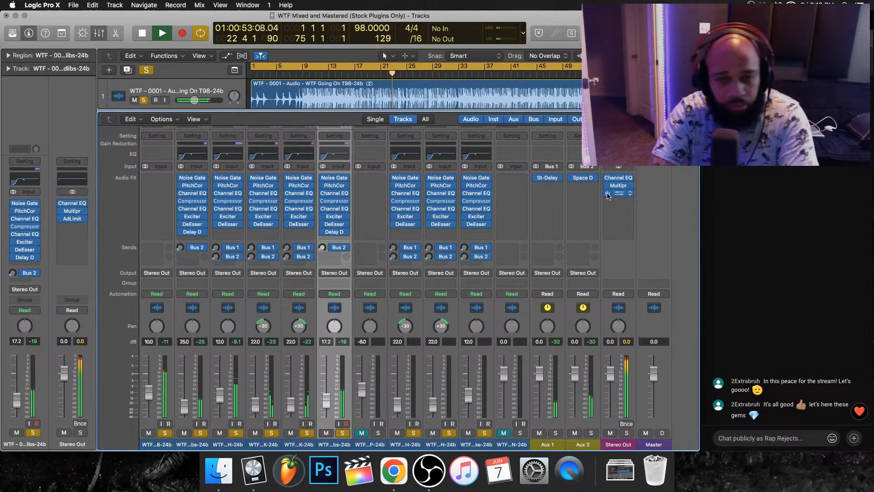
pyautogui.press('x')
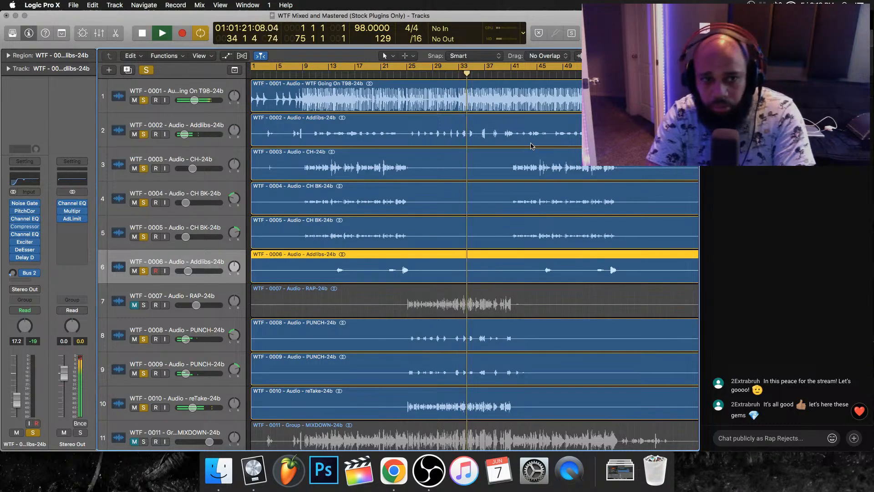
pyautogui.press('space')
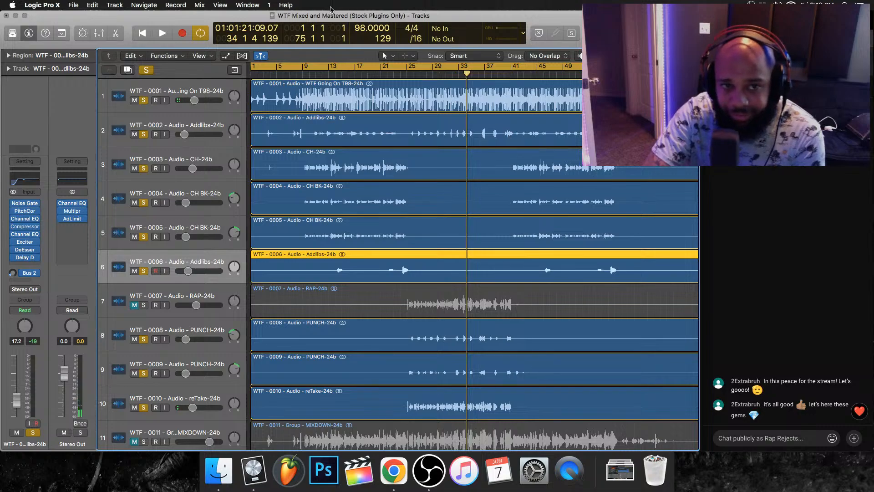
# Set the volume of the WTF Going On beat track to -7.5 dB.
pyautogui.click(194, 87)
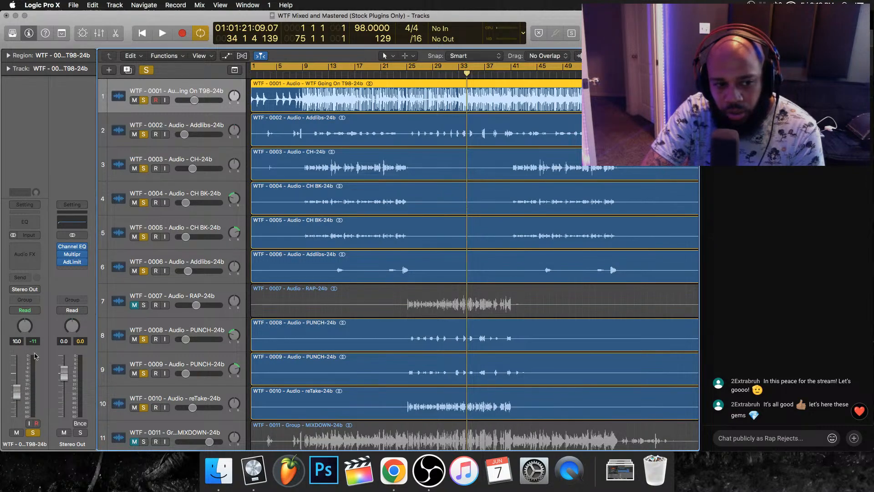
pyautogui.doubleClick(17, 341)
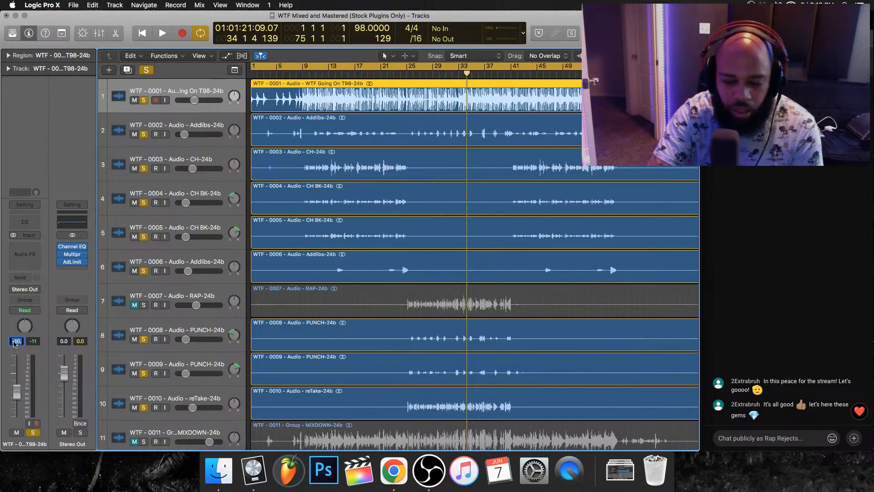
pyautogui.write('-')
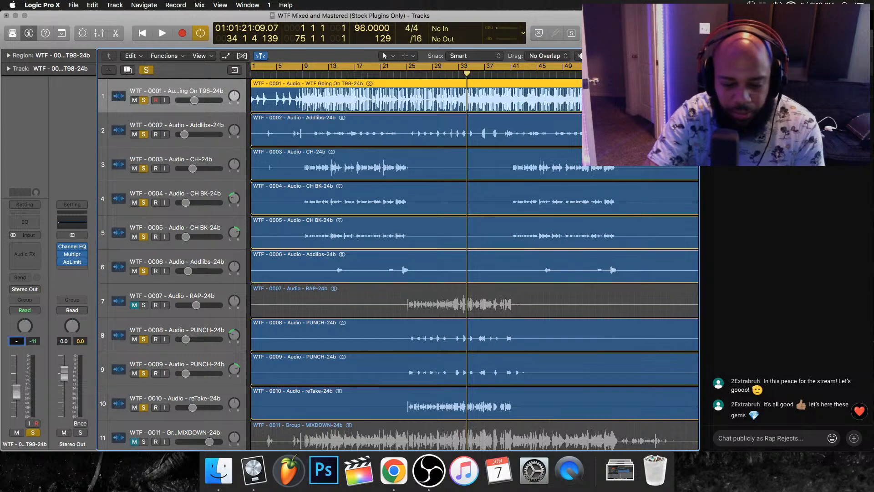
pyautogui.write('7.5')
pyautogui.press('Return')
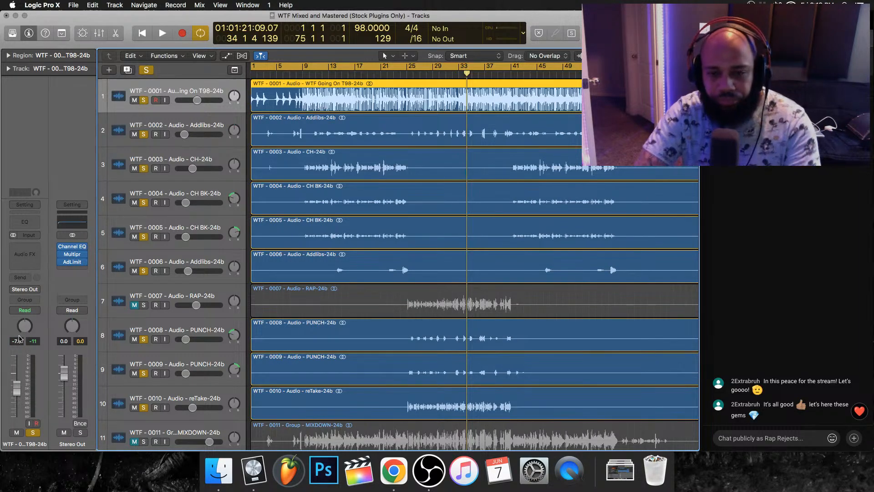
pyautogui.press('x')
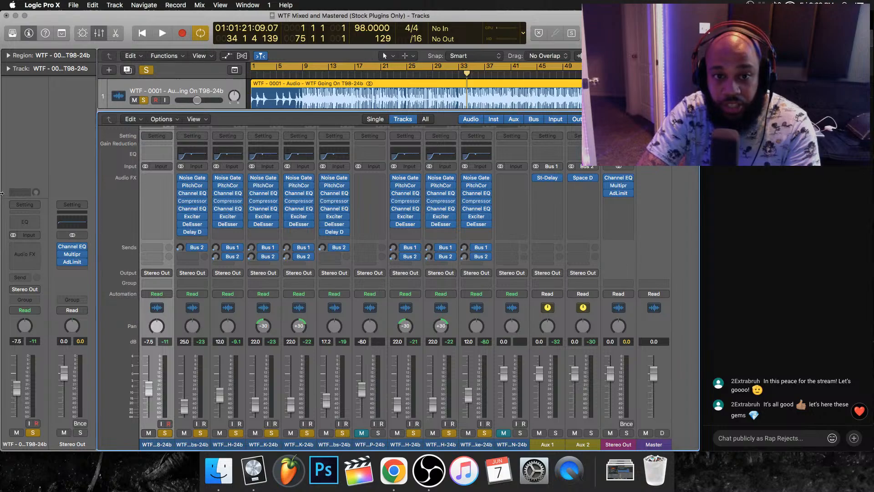
pyautogui.press('x')
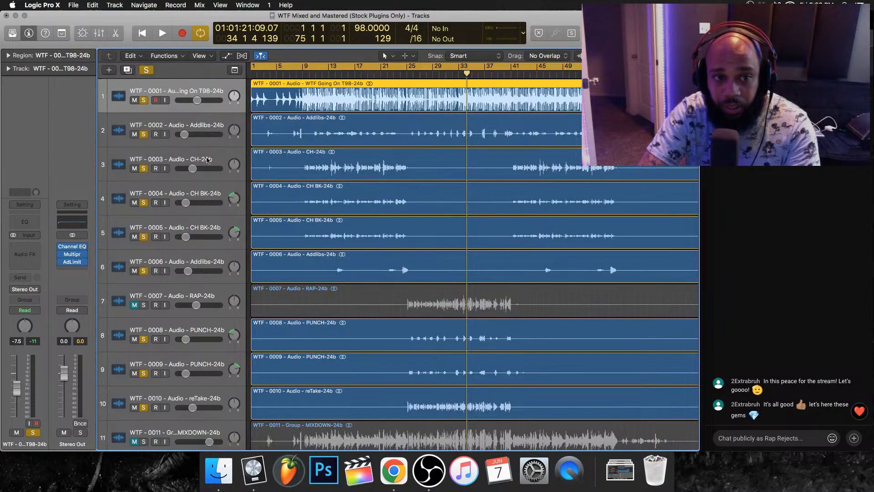
# Select all the soloed vocal channels in the mixer: both Addlibs, CH, both CH BK, both PUNCH and reTake.
pyautogui.press('x')
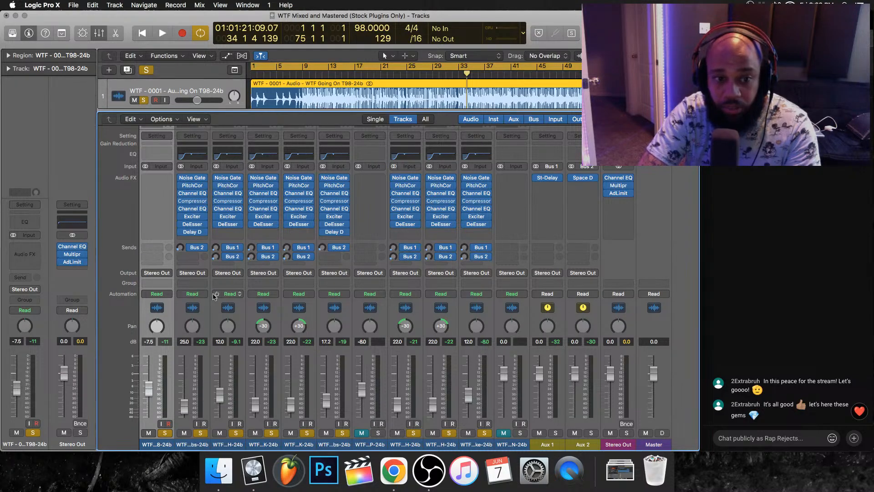
pyautogui.click(210, 312)
pyautogui.moveTo(210, 312); pyautogui.dragTo(339, 315)
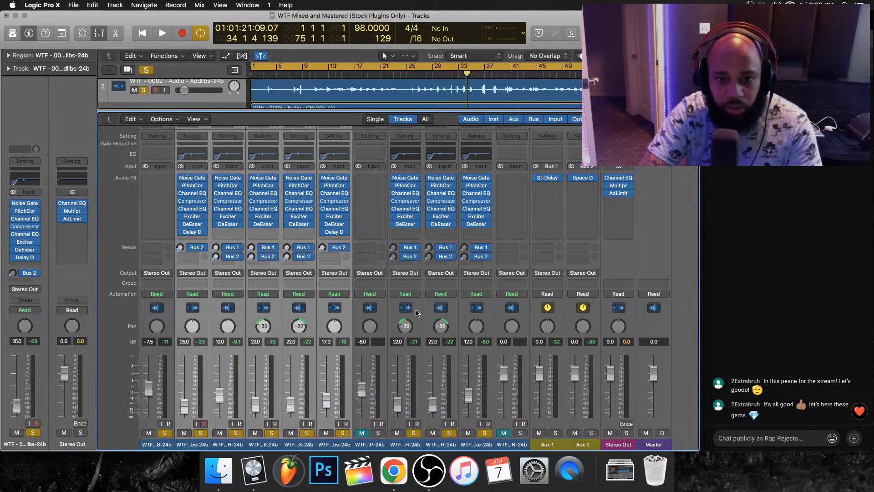
pyautogui.moveTo(420, 315); pyautogui.dragTo(467, 317)
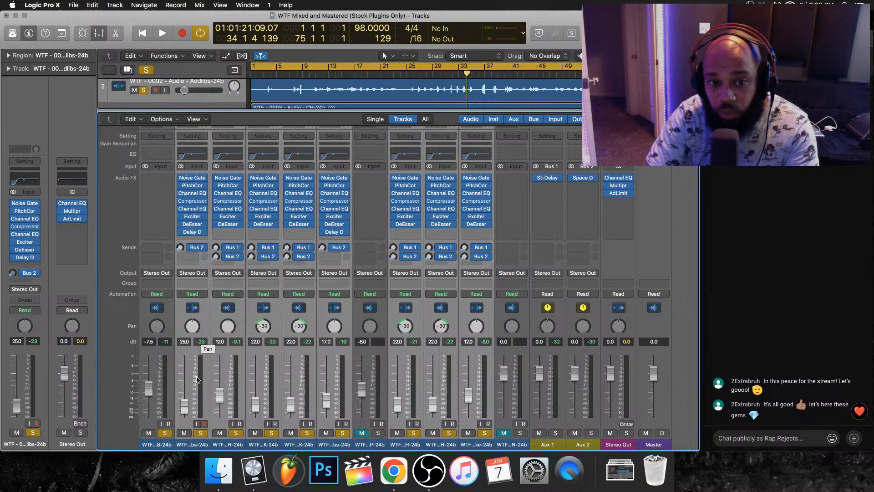
# Play the song's intro from the beginning, hide the mixer to show the tracks, and stop playback.
pyautogui.press('Return')
pyautogui.press('space')
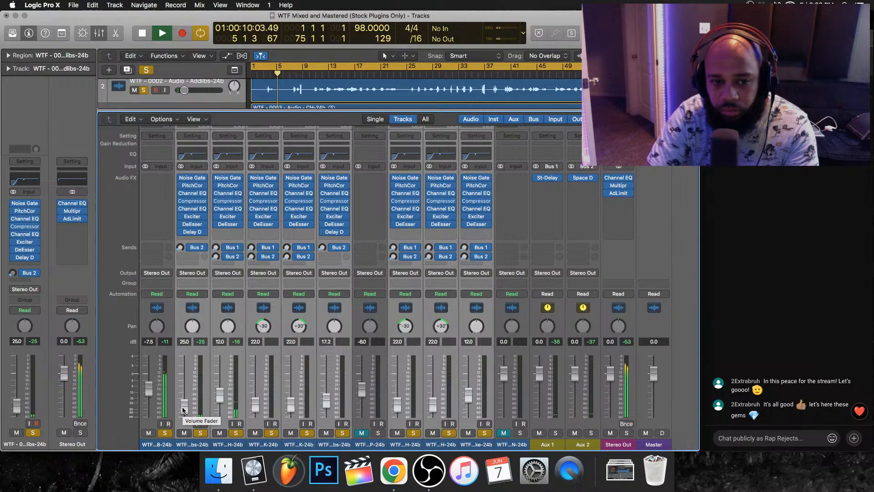
pyautogui.press('x')
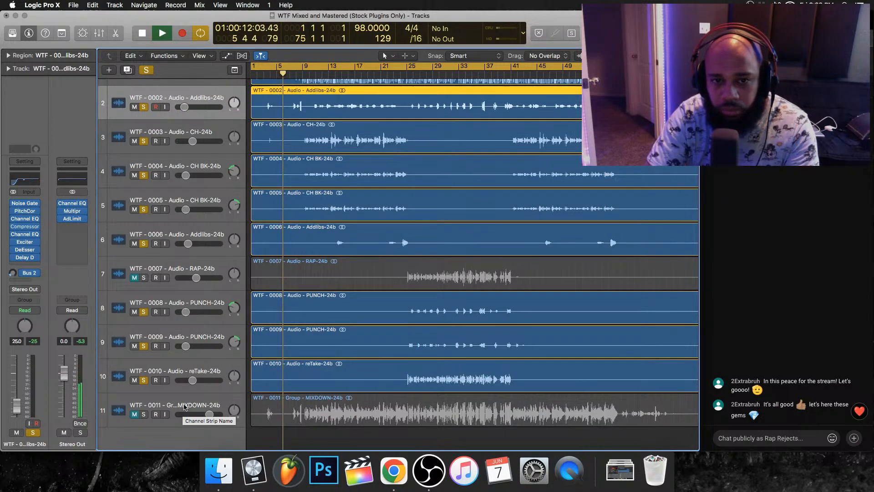
pyautogui.press('space')
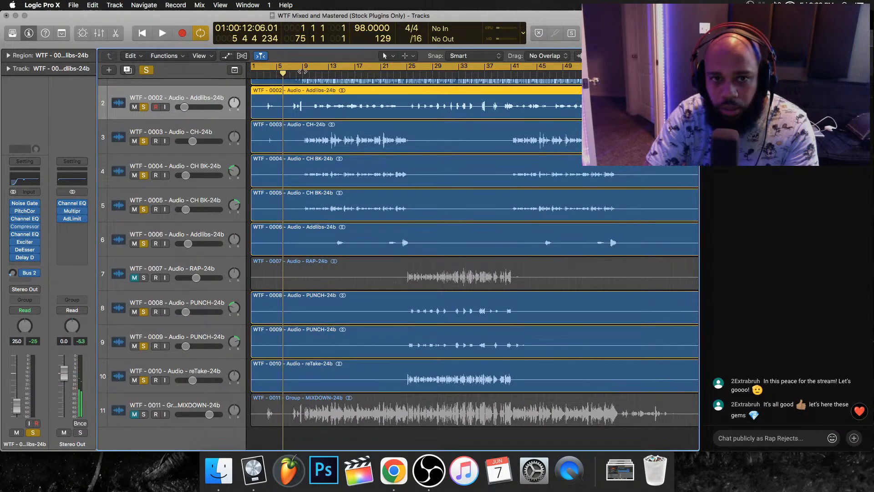
# Play from bar 9 with cycling off, raise the selected vocal channels together by 4 dB so CH sits at -8.0 dB, and stop.
pyautogui.click(301, 72)
pyautogui.click(304, 73)
pyautogui.press('space')
pyautogui.press('x')
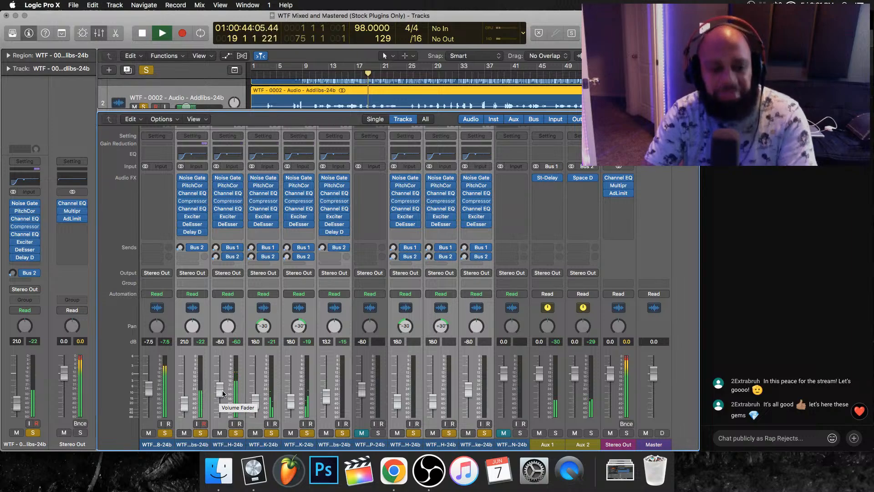
pyautogui.press('space')
pyautogui.press('x')
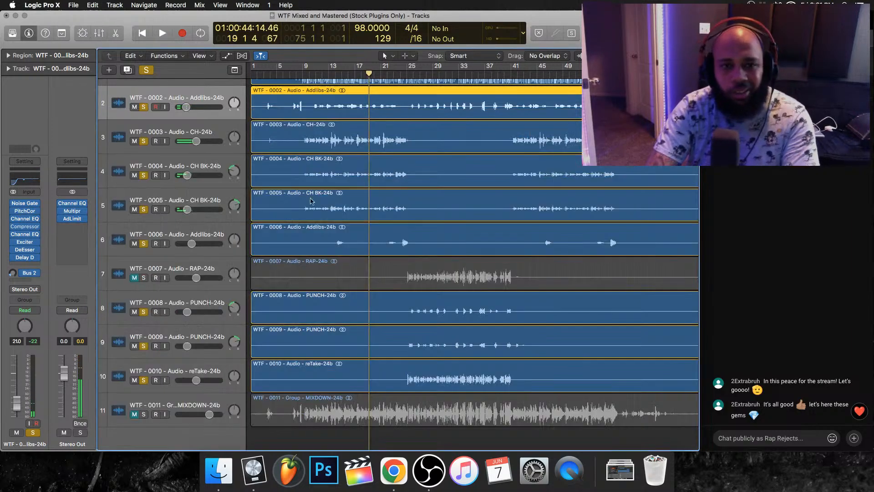
# Turn the cycle range back on and save the project with the new vocal levels.
pyautogui.click(300, 67)
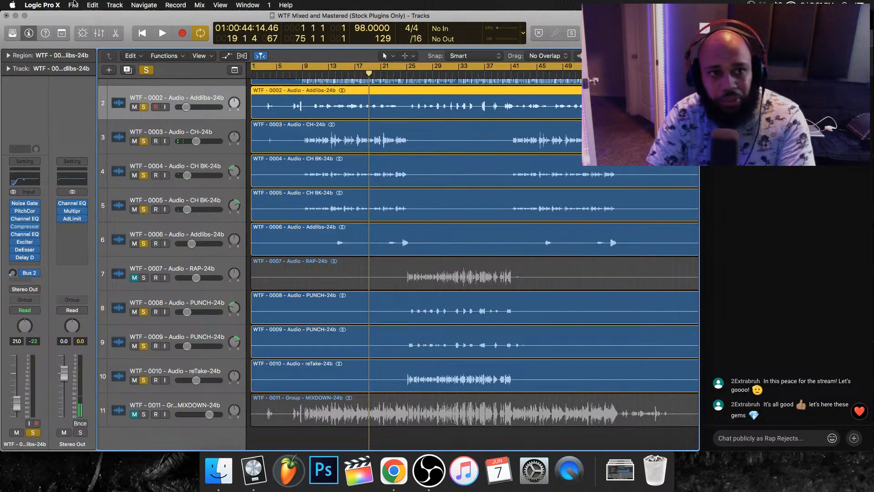
pyautogui.click(74, 5)
pyautogui.click(124, 74)
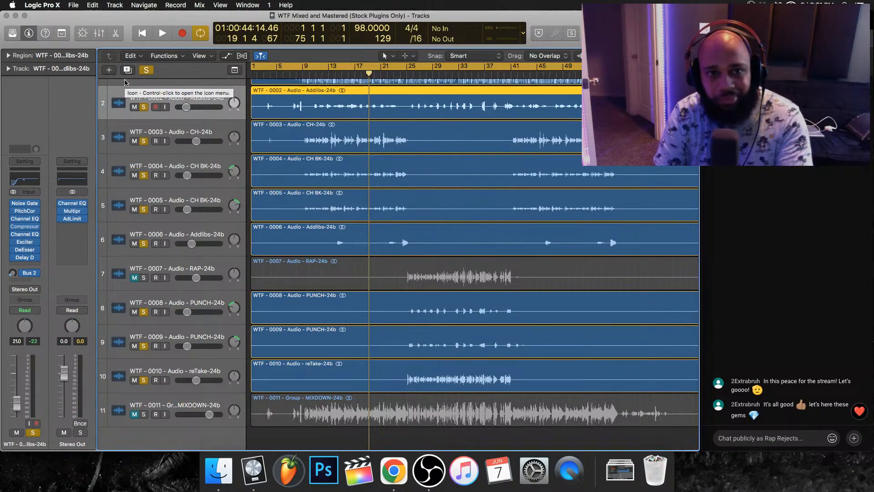
# Play the full mix from the beginning to about bar 66, bring up the mixer, and stop playback.
pyautogui.press('Return')
pyautogui.press('space')
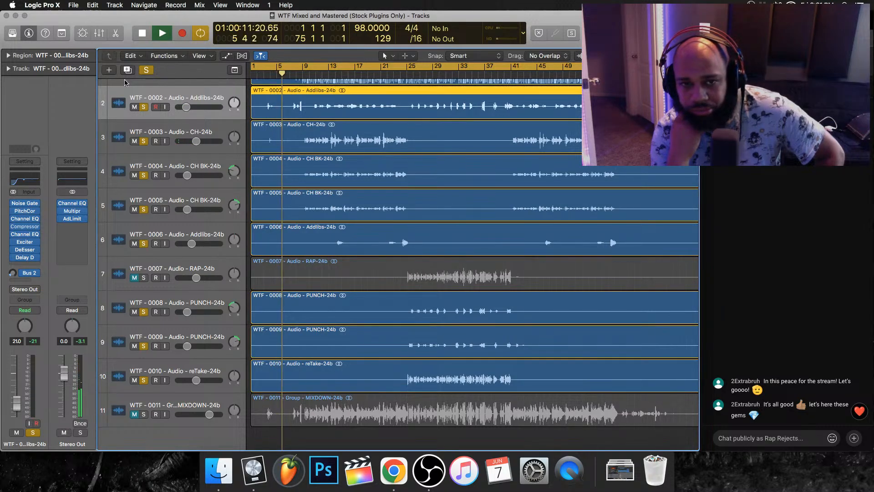
pyautogui.press('x')
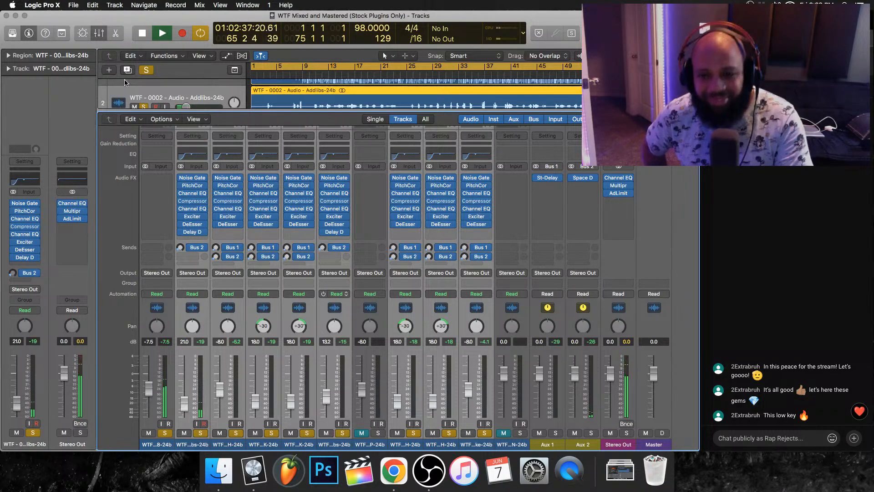
pyautogui.press('space')
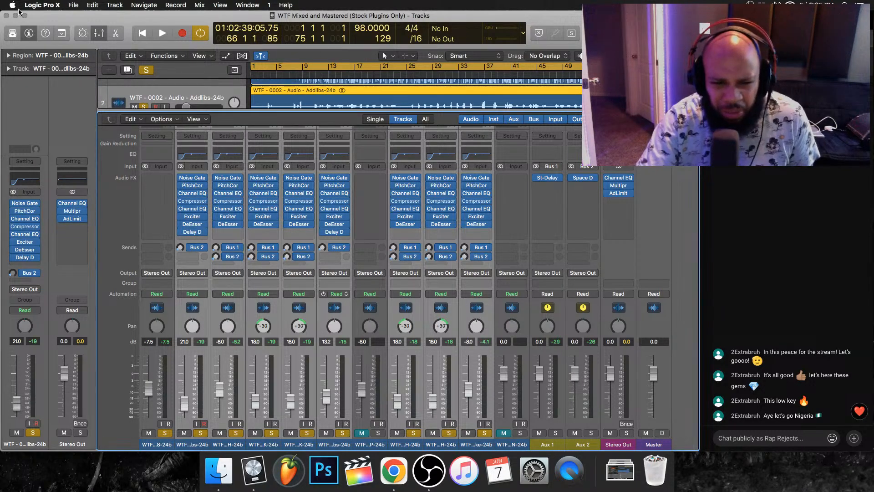
# Save the finished mix project and switch to OBS.
pyautogui.click(74, 5)
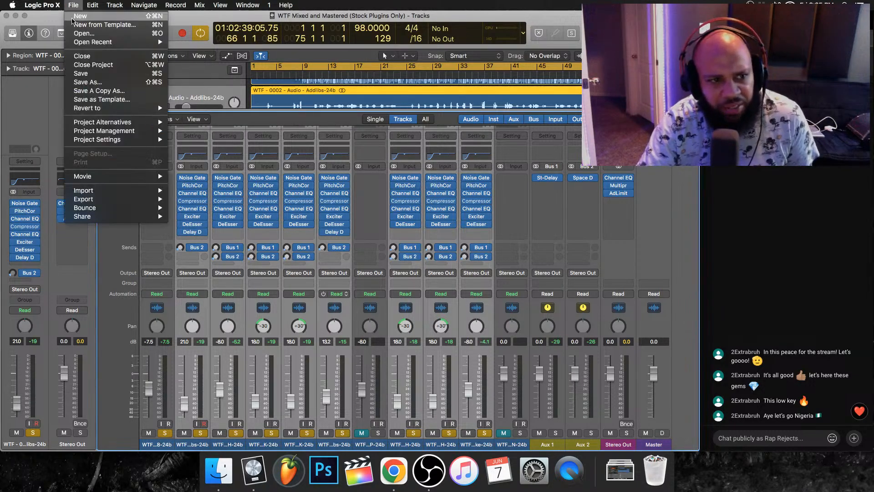
pyautogui.click(80, 74)
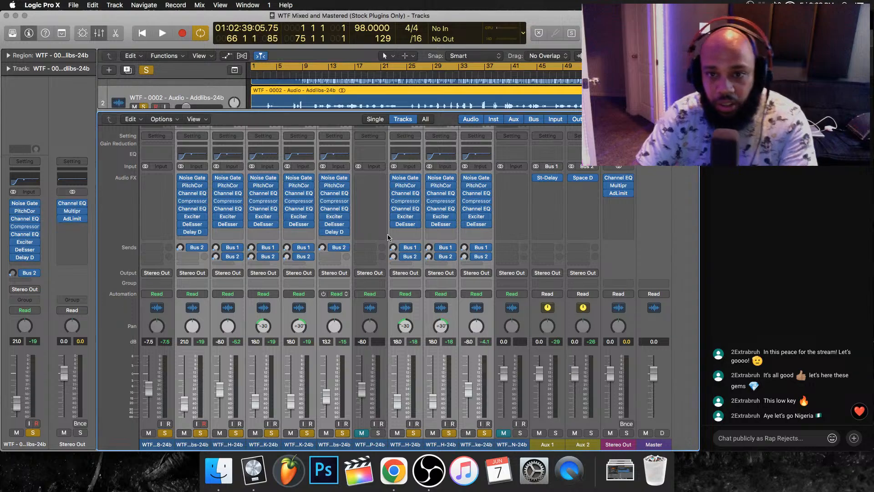
pyautogui.click(436, 469)
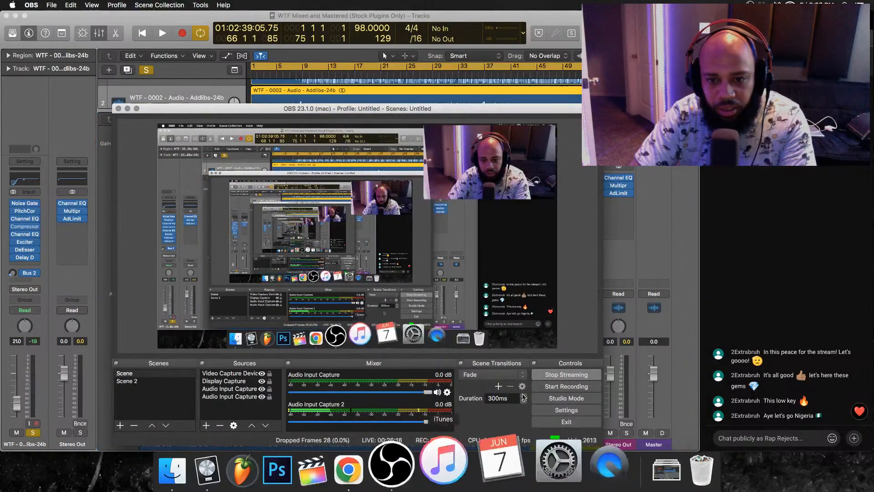